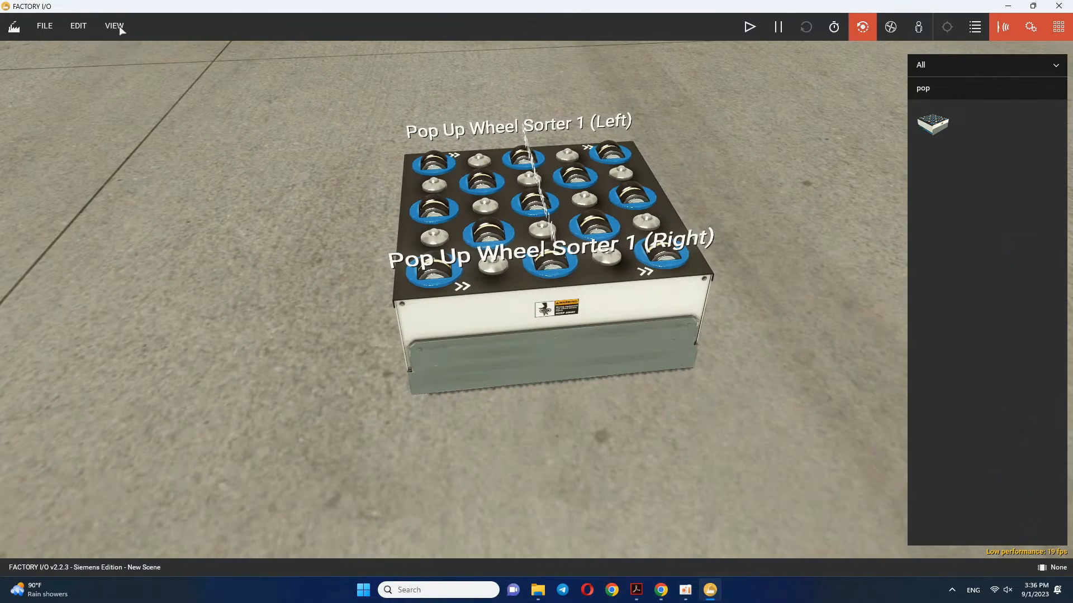
- Open the scene's driver settings and select Control I/O as the driver
left_click(47, 26)
left_click(106, 134)
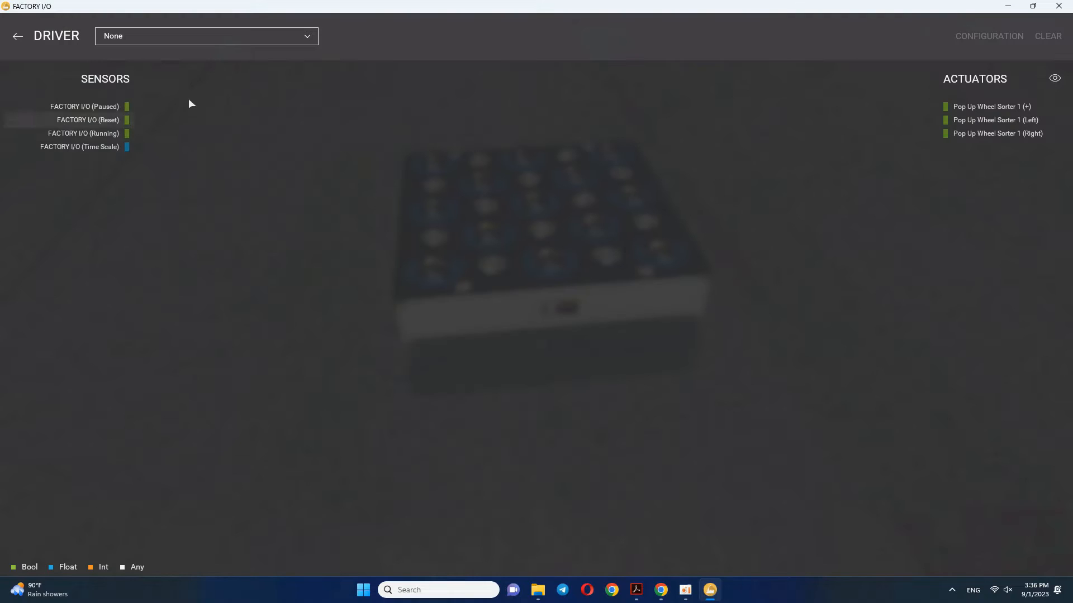
left_click(228, 35)
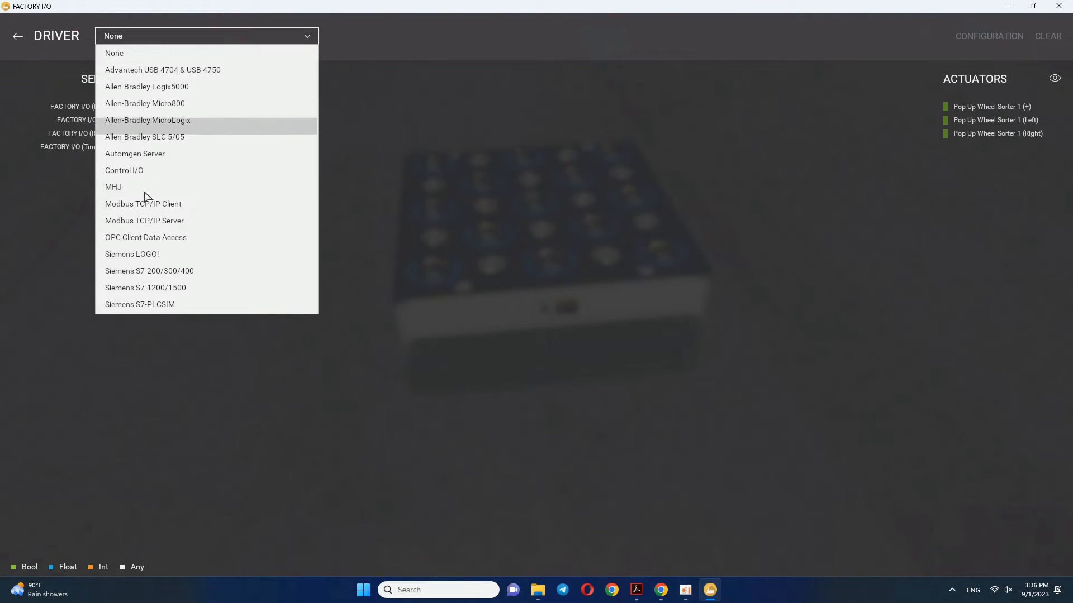
left_click(124, 171)
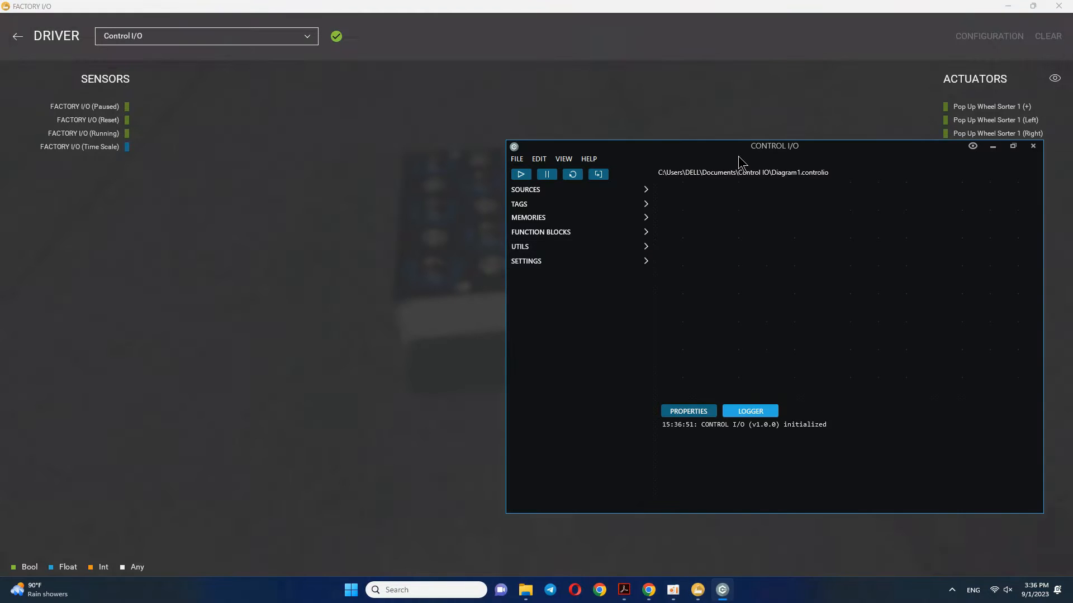
- Place the Pop Up Wheel Sorter 1 (+), (Left) and (Right) tags one below another in the Control I/O diagram
left_click_drag(738, 162, 525, 196)
left_click(369, 242)
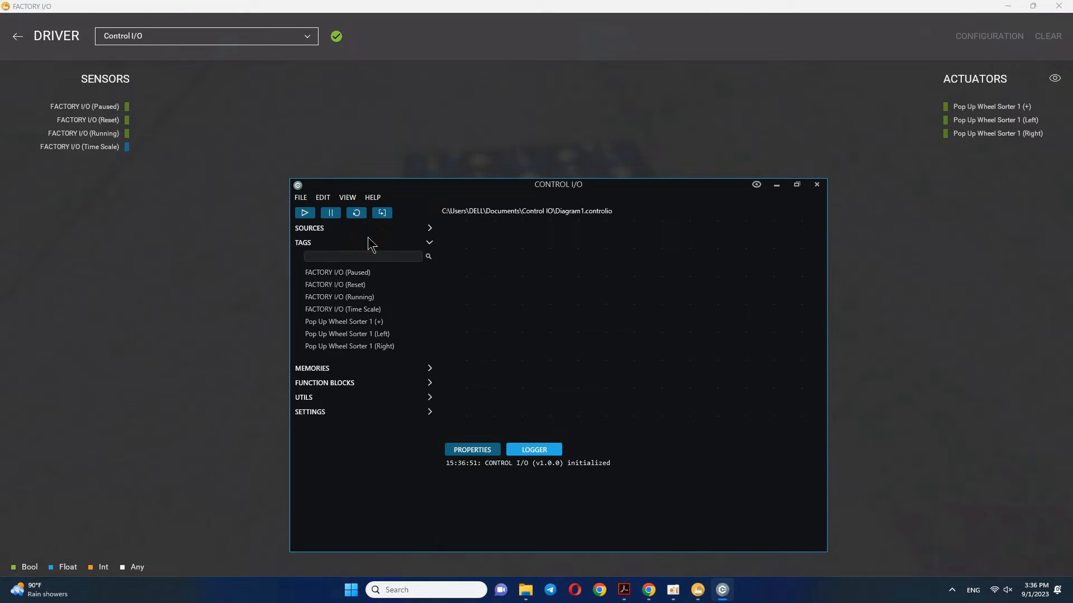
left_click_drag(359, 324, 614, 358)
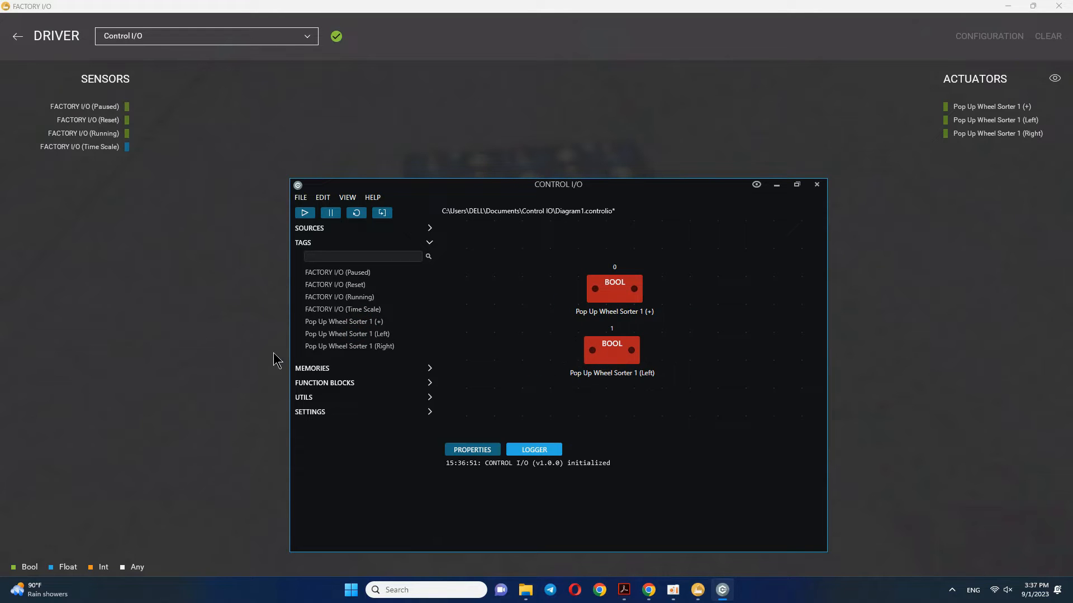
left_click_drag(372, 349, 614, 400)
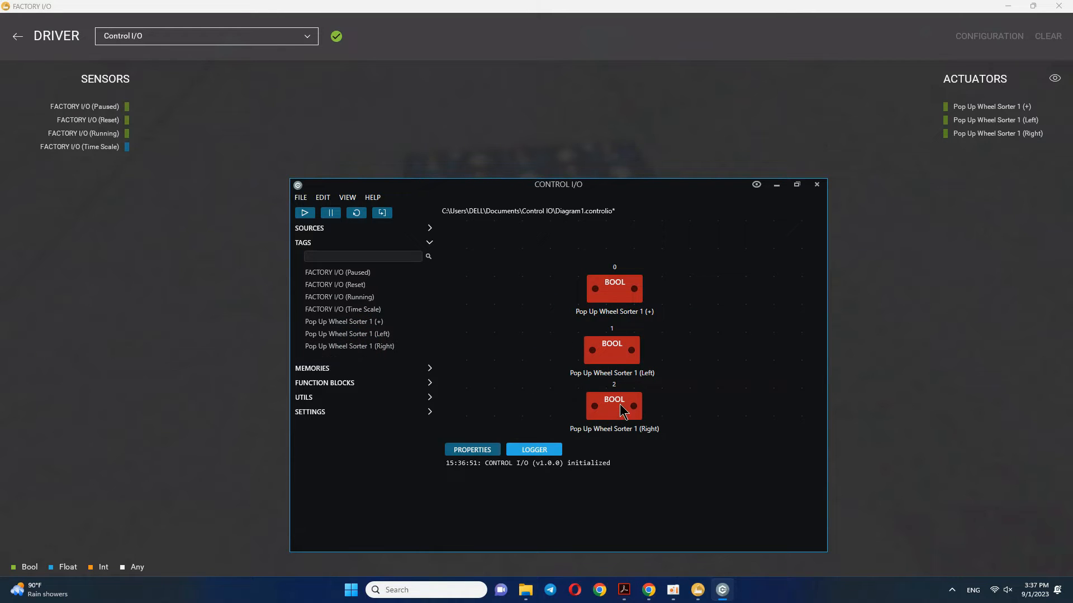
- Add a Bool source to the diagram and wire its output to all three sorter tags
right_click_drag(704, 350, 702, 287)
left_click(407, 229)
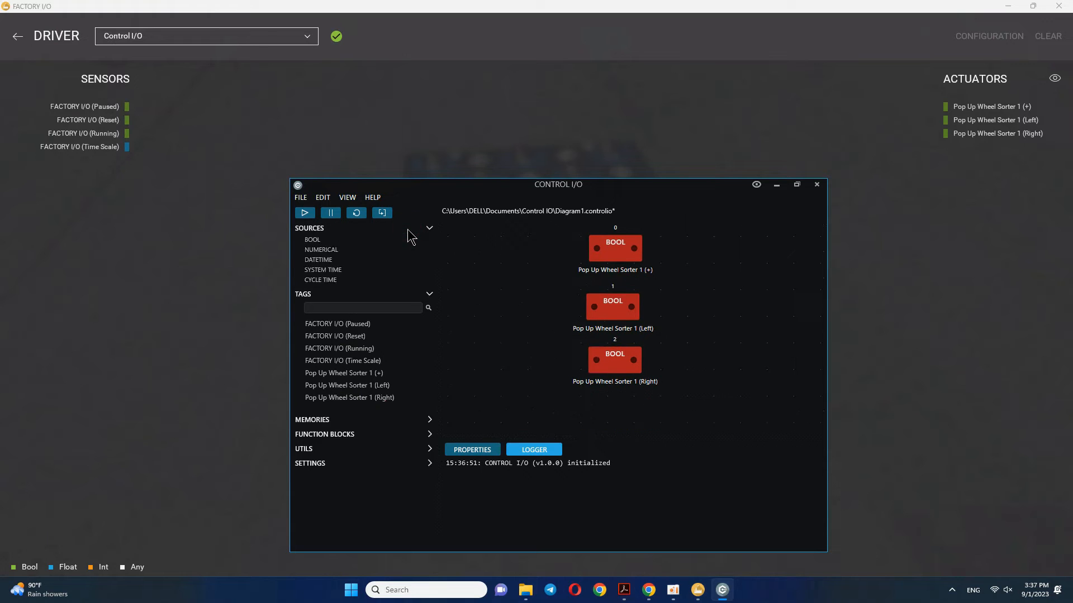
left_click_drag(313, 240, 506, 274)
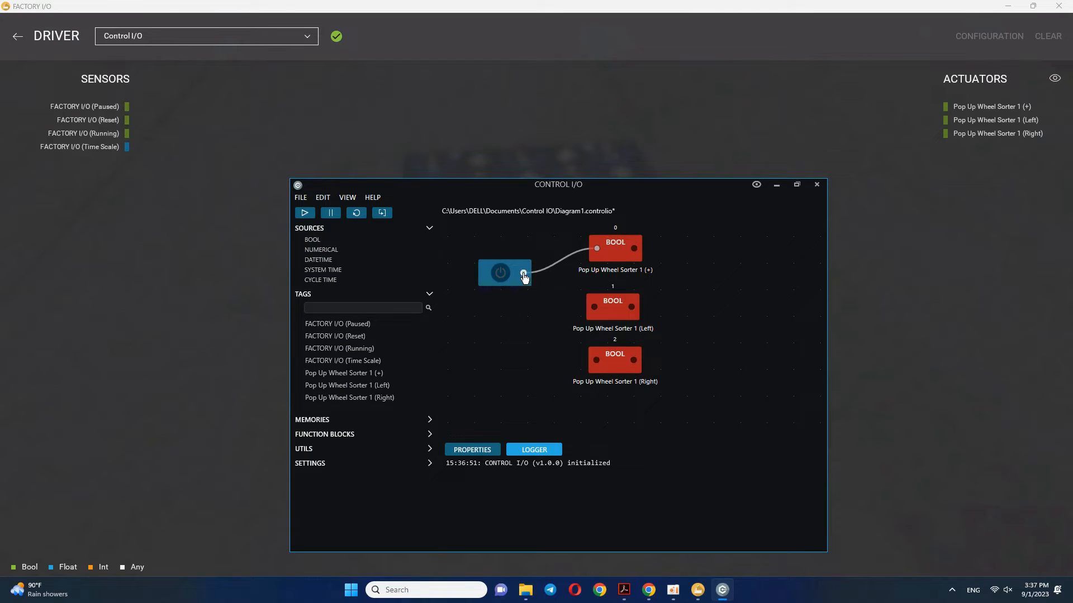
- Return to the FACTORY I/O scene, start the simulation, and place the Control I/O window beside the sorter
left_click(20, 49)
left_click(18, 36)
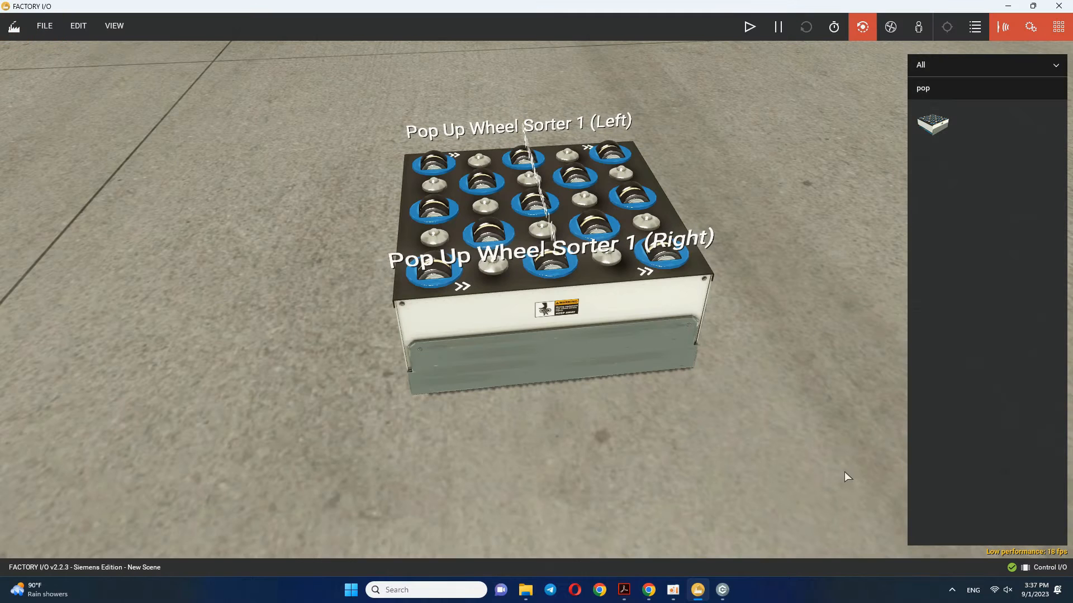
left_click(750, 28)
left_click(723, 590)
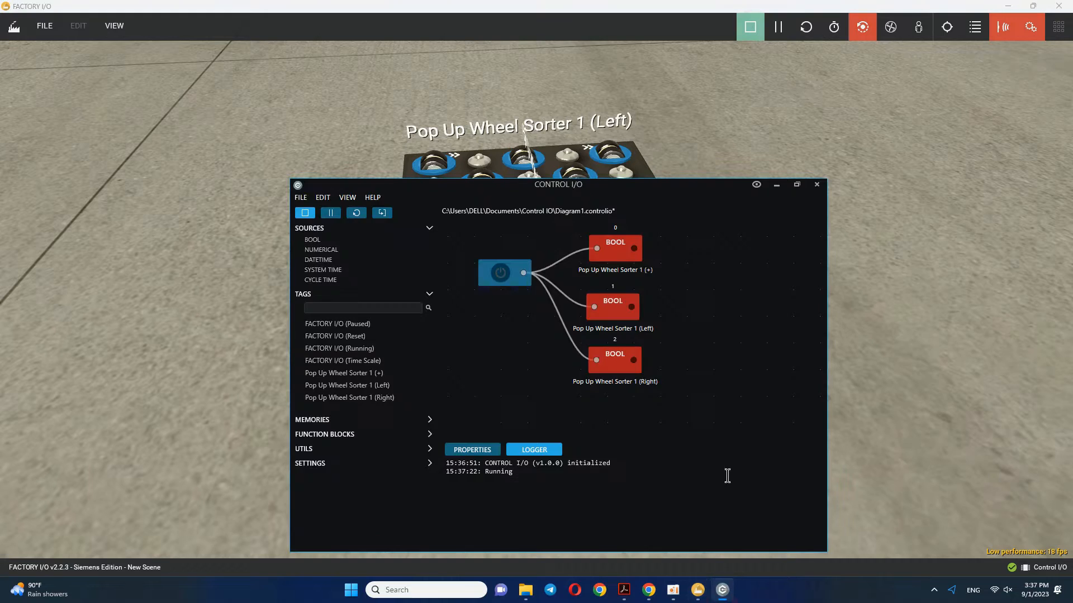
left_click_drag(607, 193, 1020, 220)
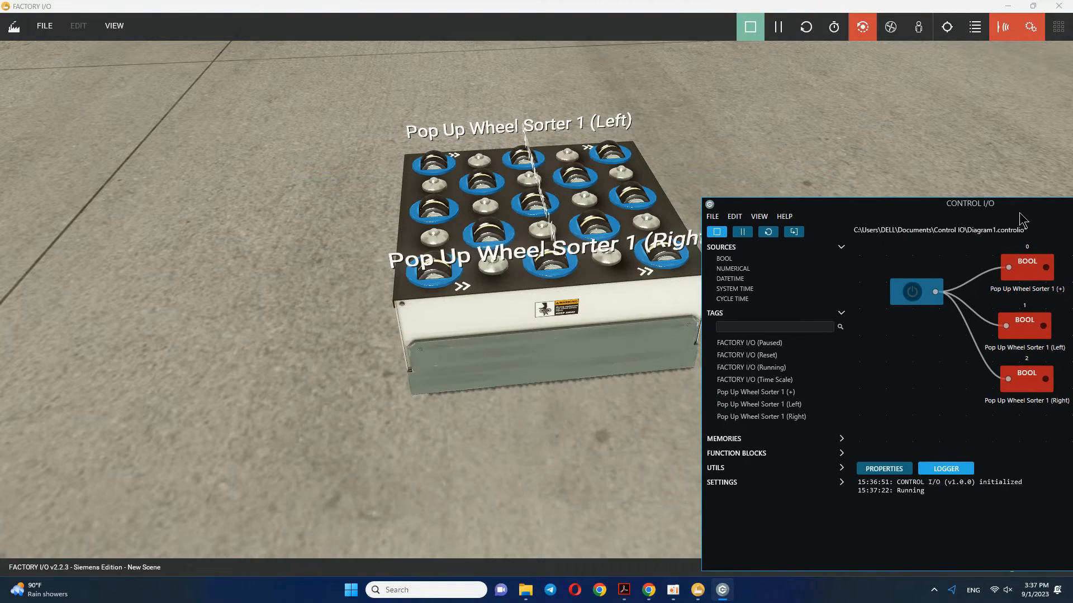
- Test the sorter by toggling the Bool source wired to all tags, to (+) with Left, and to (+) with Right
left_click(905, 290)
left_click(904, 290)
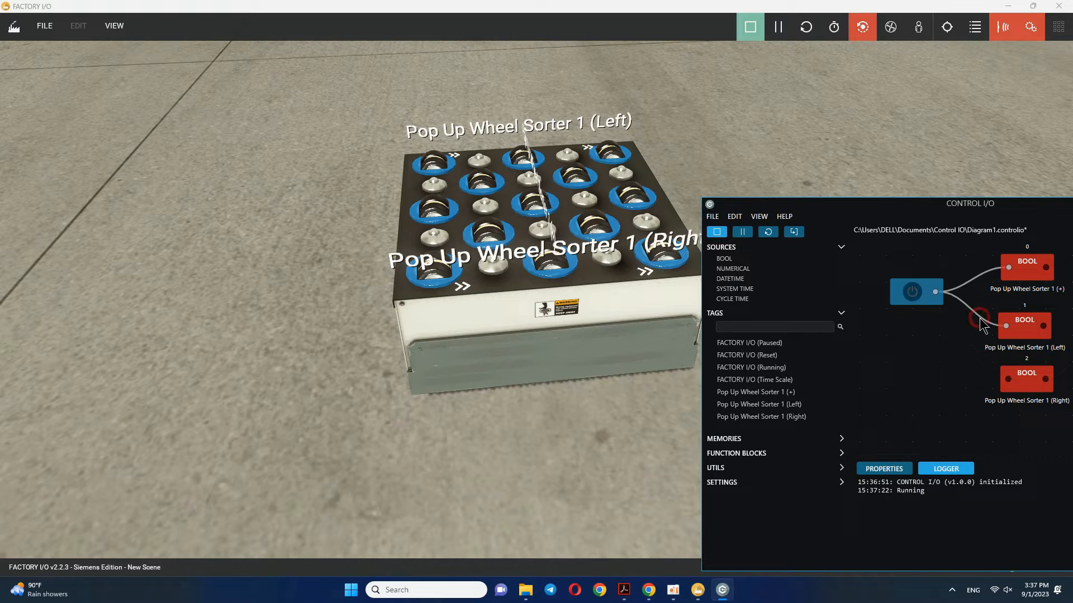
left_click(913, 295)
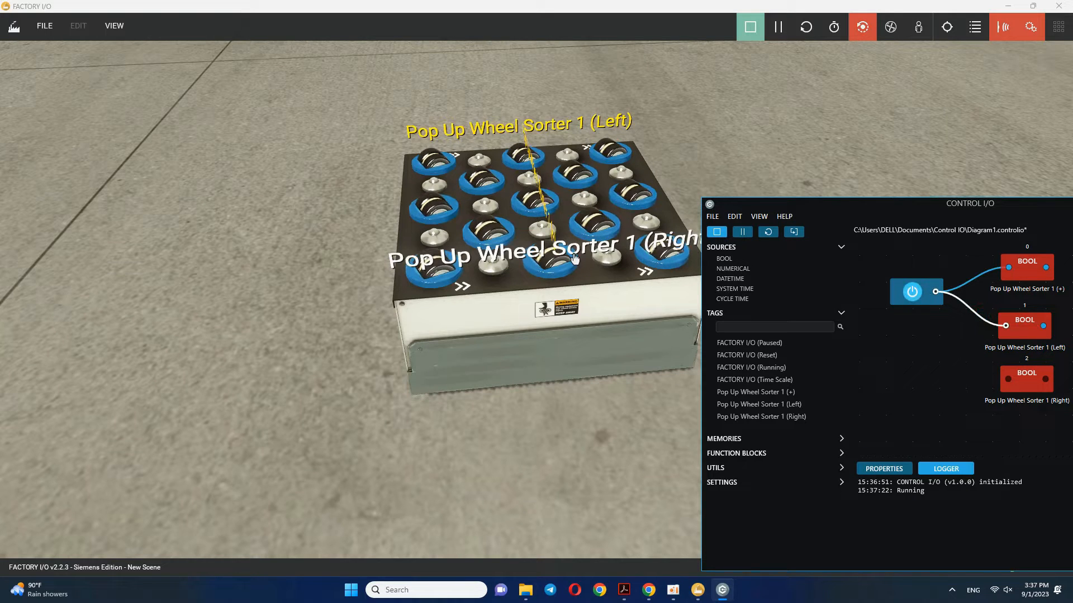
left_click(914, 294)
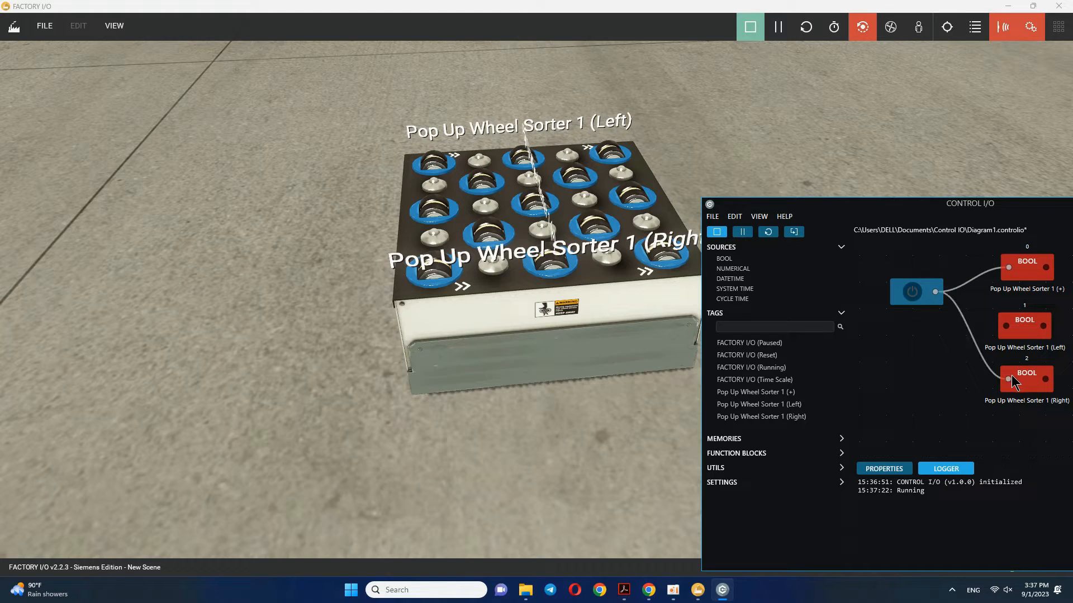
left_click(914, 294)
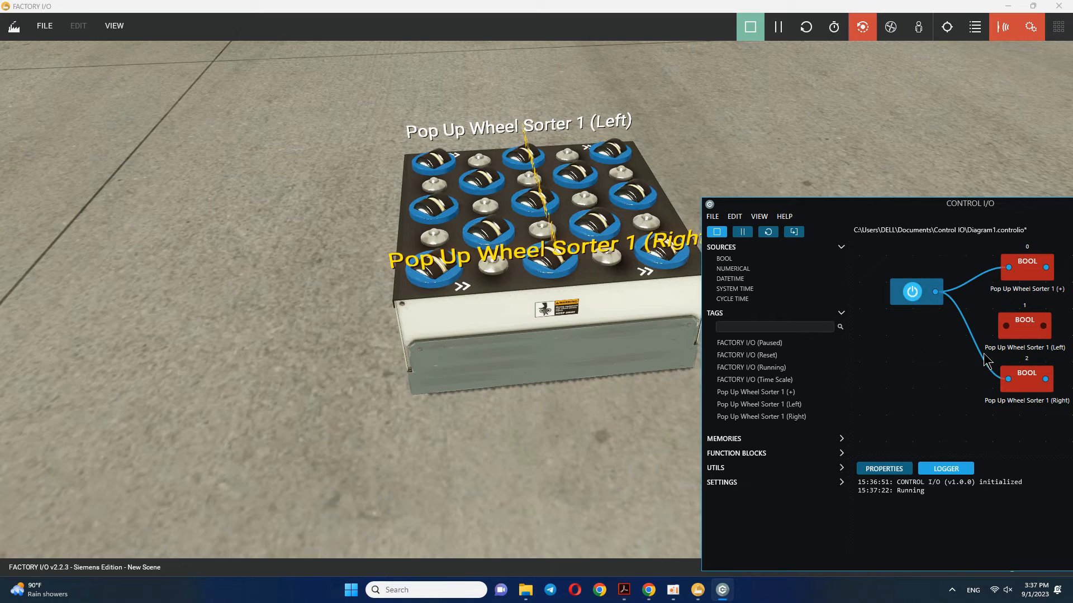
- Rewire the Bool source from the sorter's Right tag to its Left tag and switch the source off
middle_click_drag(982, 358, 946, 396)
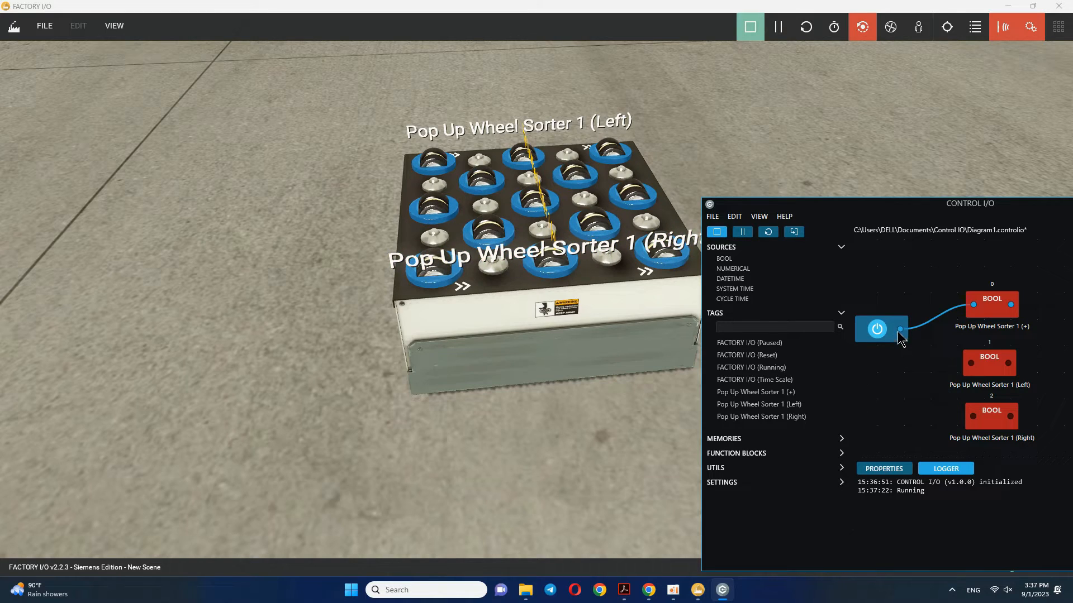
left_click_drag(977, 365, 979, 364)
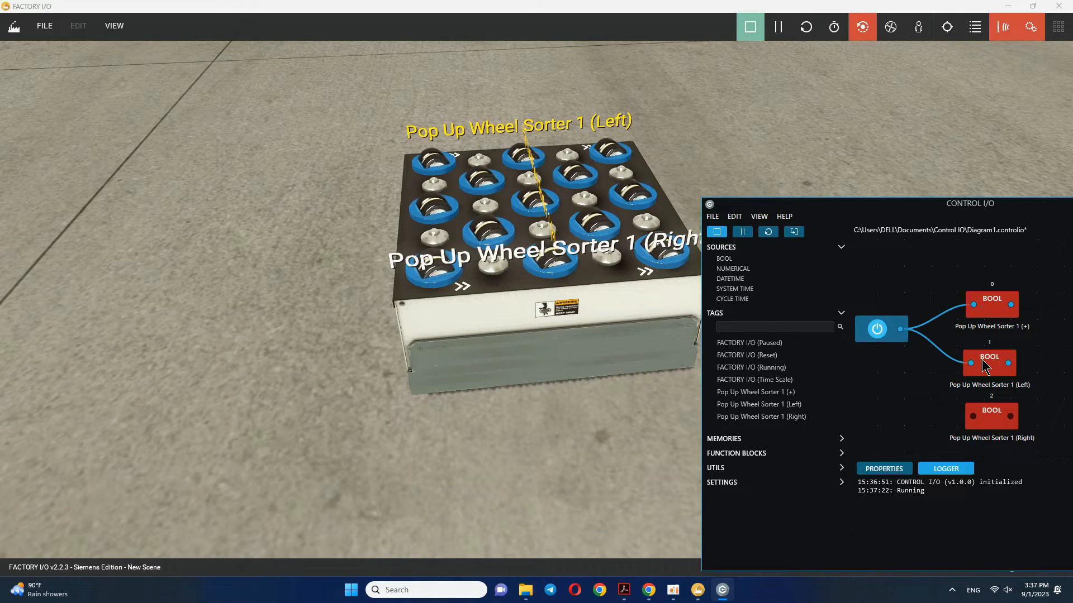
left_click(884, 337)
- Stop the running simulation in FACTORY I/O to return the scene to editing
left_click(678, 155)
scroll(732, 219, "down", 5)
mouse_move(699, 276)
right_mouse_down()
mouse_move(682, 290)
mouse_move(692, 265)
right_mouse_up()
scroll(685, 280, "down", 3)
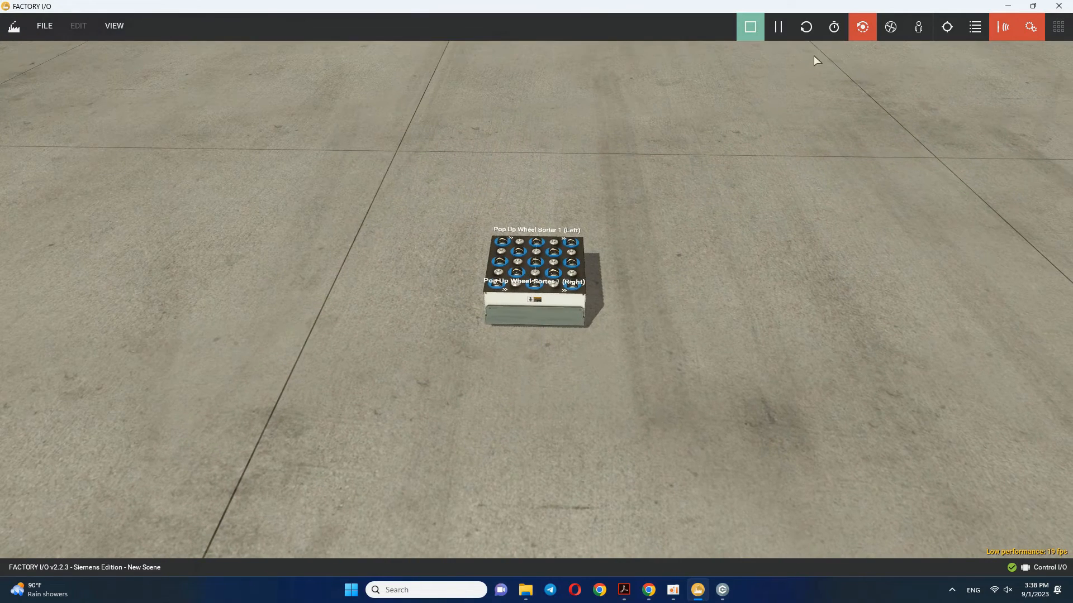
left_click(750, 27)
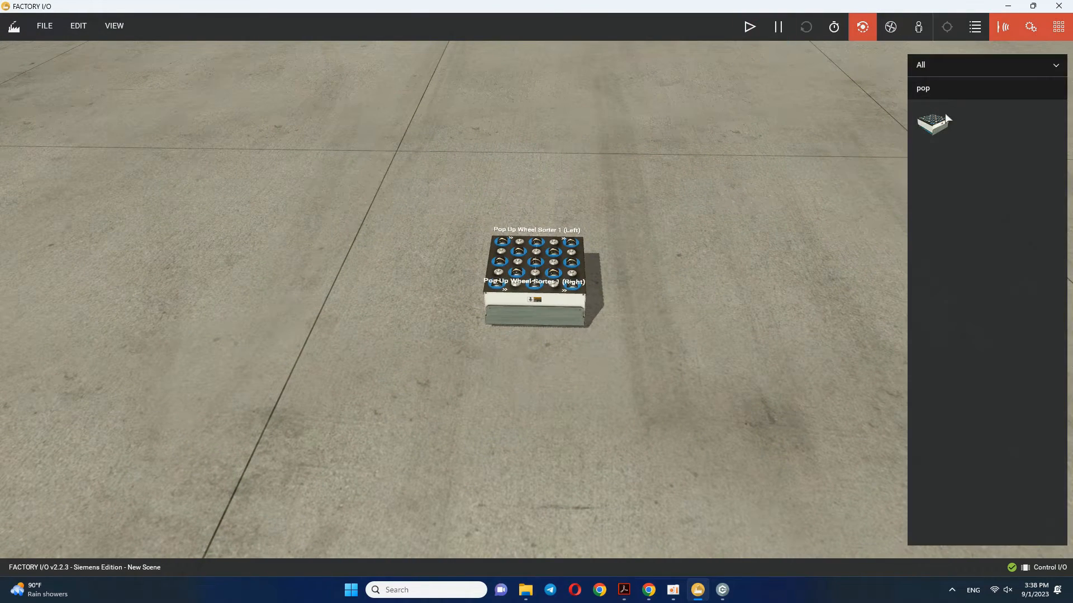
- Clear the part search and place a 4 m belt conveyor next to the pop up wheel sorter
key("BackSpace")
scroll(1002, 269, "down", 5)
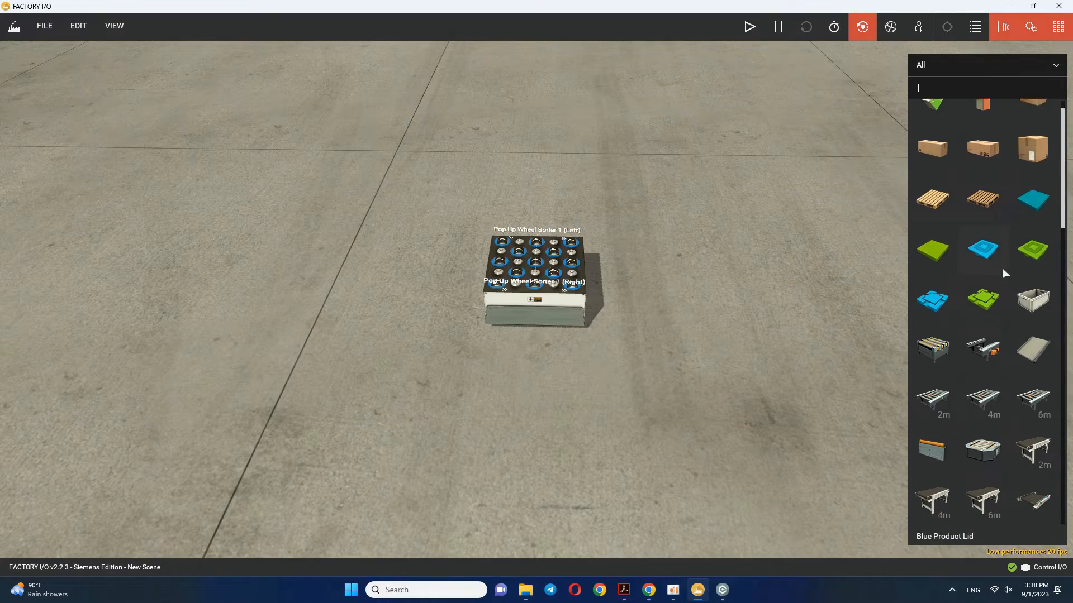
left_click_drag(944, 399, 282, 294)
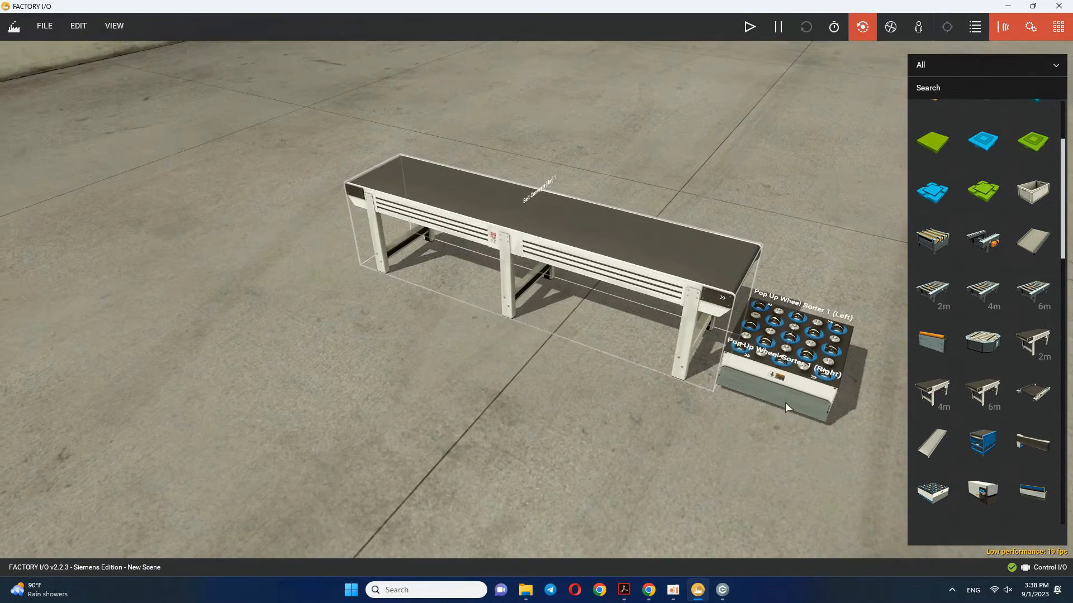
- Raise the pop up wheel sorter to belt height, flush with the end of the 4 m conveyor
right_click_drag(785, 402, 809, 470)
left_click(785, 346)
left_click_drag(785, 345, 785, 286, "shift")
right_click_drag(699, 353, 642, 341)
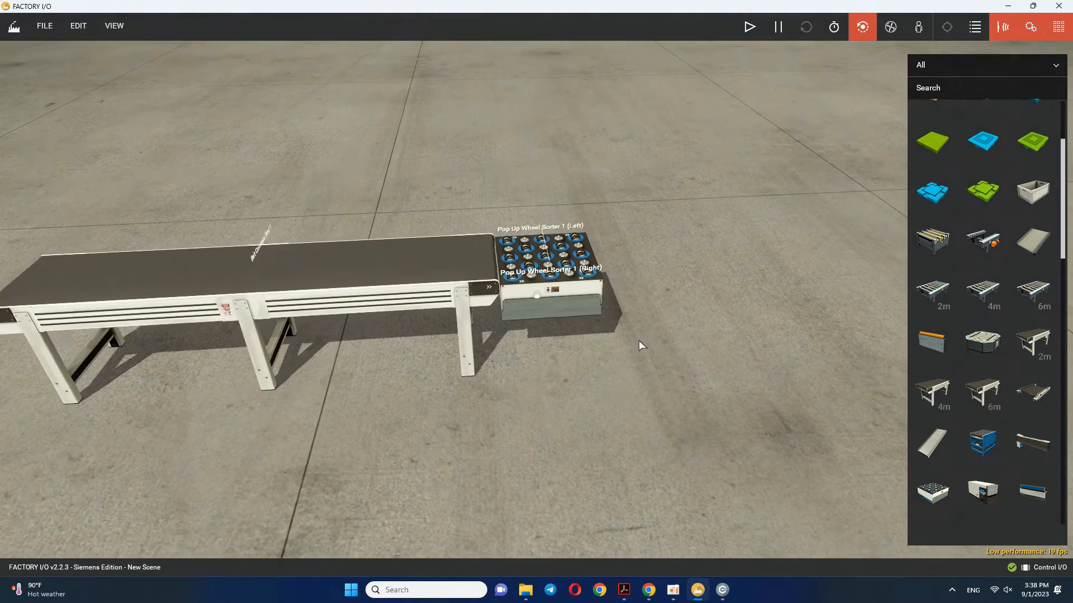
- Place a 2 m belt conveyor at the sorter's free end, in line with the 4 m conveyor
left_click(301, 295)
scroll(643, 417, "down", 3)
right_click_drag(653, 416, 639, 438)
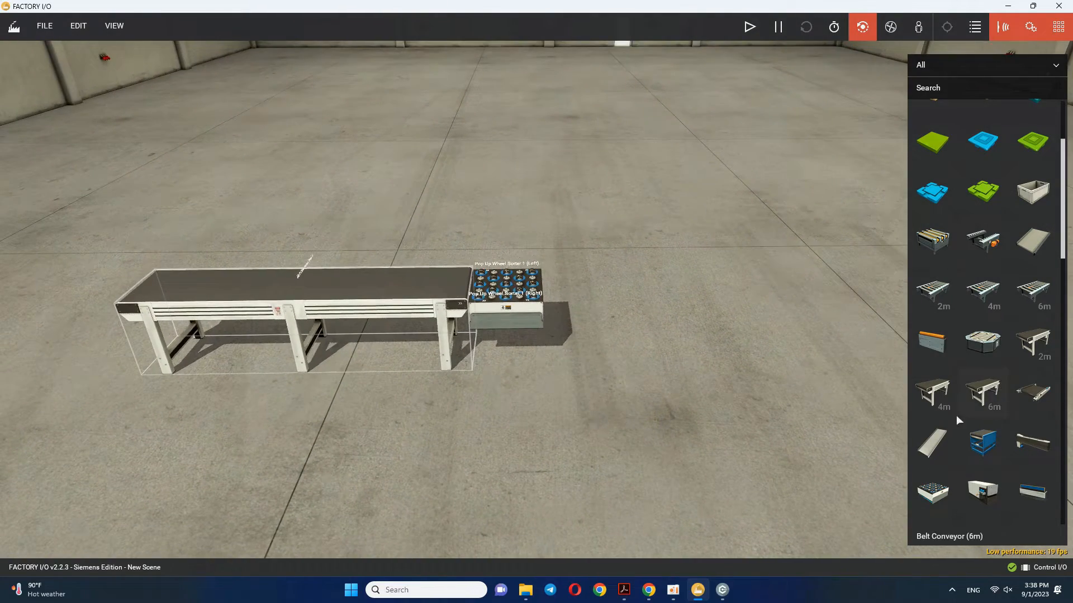
left_click_drag(1033, 342, 563, 348)
right_click_drag(563, 348, 491, 388)
scroll(456, 300, "up", 5)
scroll(495, 387, "down", 4)
left_click_drag(1032, 341, 662, 274)
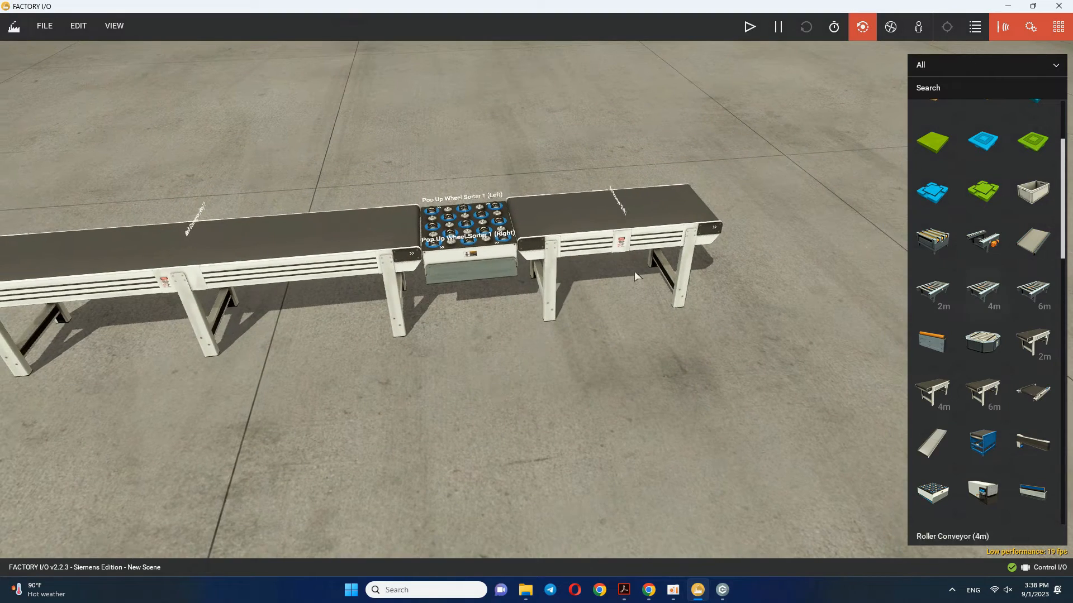
- Add an emitter beside the 4 m belt conveyor and lift it off the floor
scroll(1001, 169, "up", 5)
left_click_drag(932, 124, 320, 388)
right_click_drag(321, 388, 436, 369)
left_click_drag(538, 294, 544, 244)
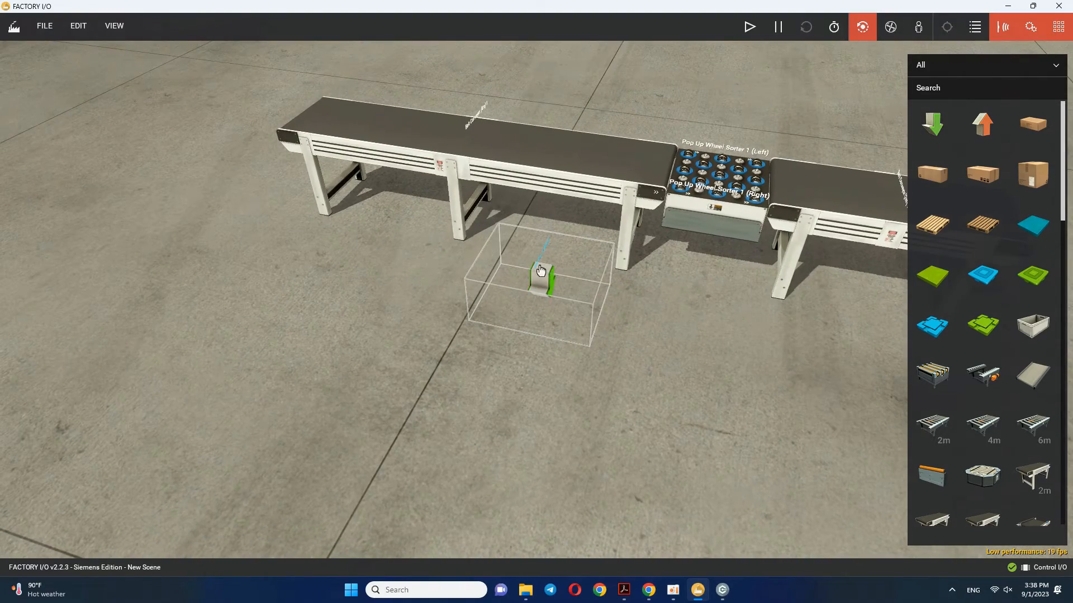
left_click_drag(542, 292, 567, 163)
- Position the emitter over the 4 m conveyor's belt, just ahead of the pop up wheel sorter
right_click_drag(802, 363, 616, 305)
left_click_drag(648, 289, 717, 288)
right_click_drag(798, 358, 750, 354)
left_click_drag(433, 301, 474, 290)
right_click_drag(481, 291, 467, 291)
left_click_drag(518, 301, 521, 395)
right_click_drag(647, 335, 641, 366)
key("ctrl+z")
left_click_drag(541, 195, 541, 246)
right_click_drag(629, 269, 955, 290)
right_click_drag(415, 507, 589, 445)
scroll(588, 444, "up", 2)
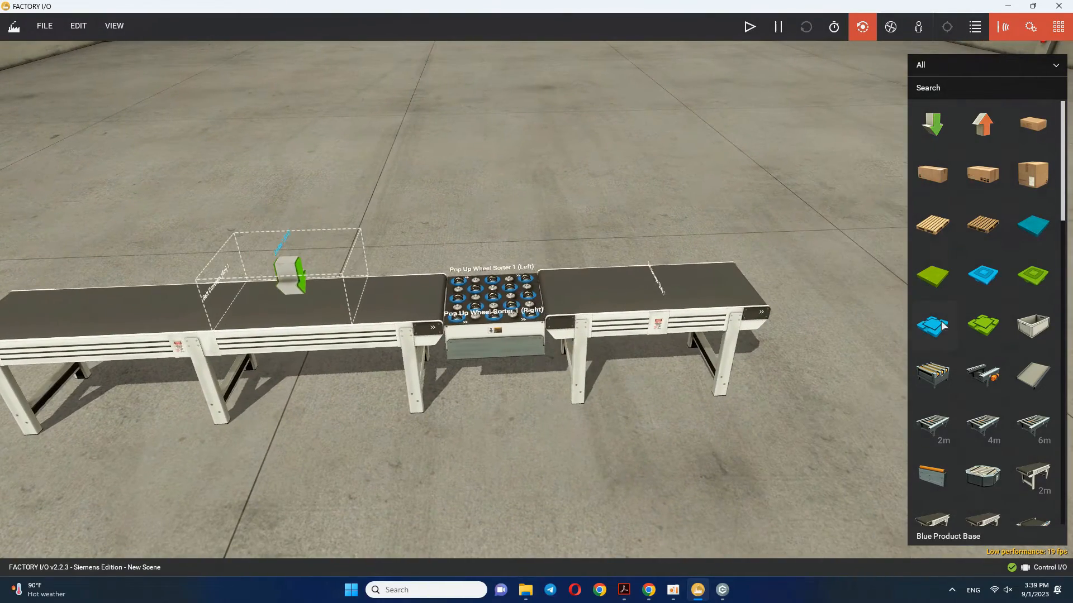
- Place a 6 m belt conveyor alongside the sorter and 2 m conveyor, and duplicate it on the opposite side
left_click_drag(1043, 482, 598, 444)
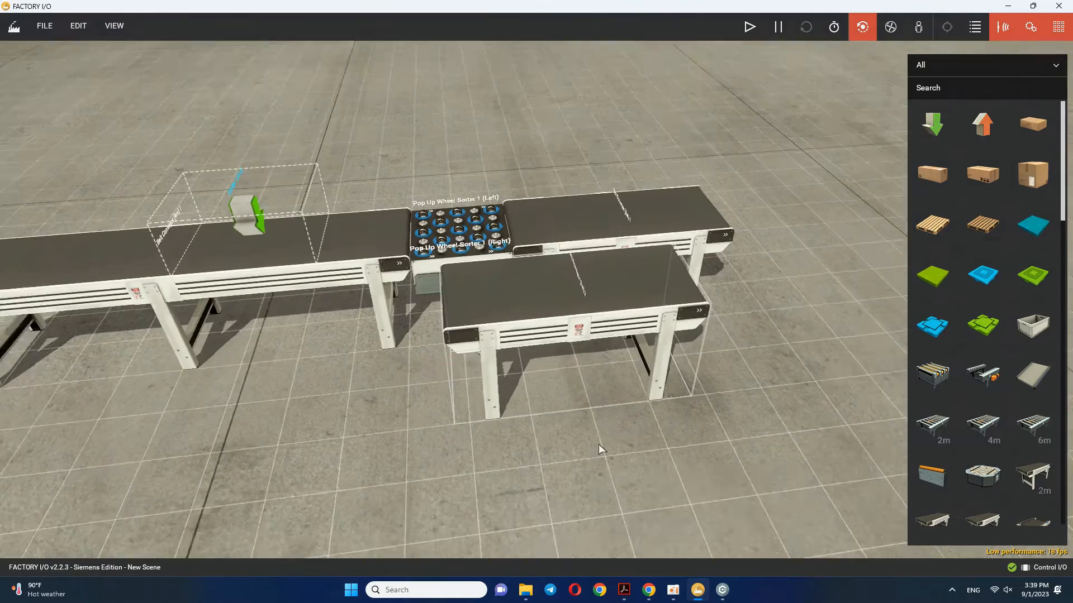
key("Delete")
scroll(978, 481, "down", 1)
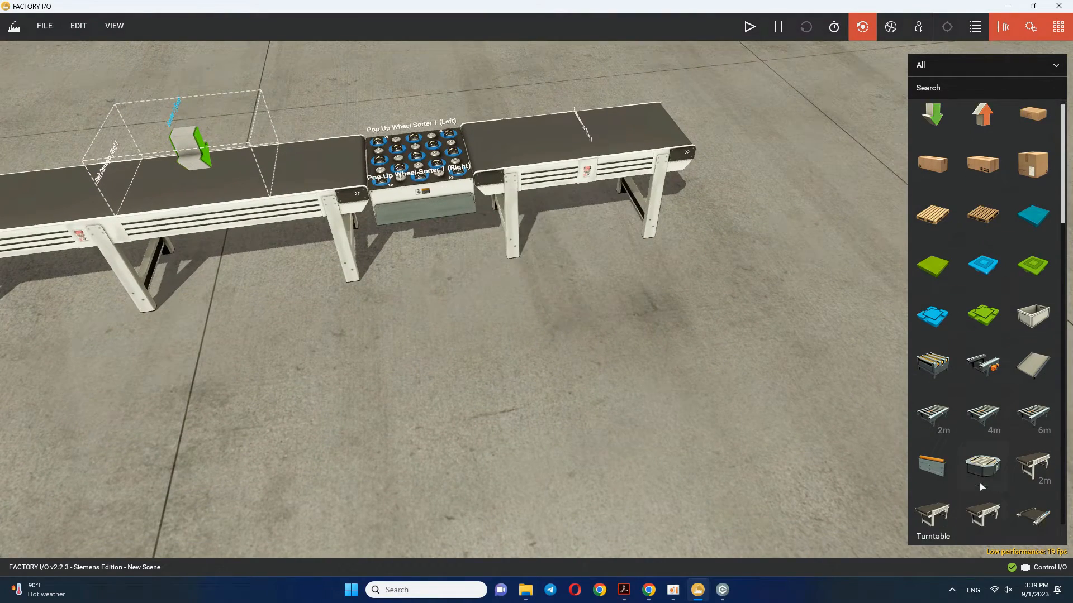
left_click_drag(983, 495, 700, 265)
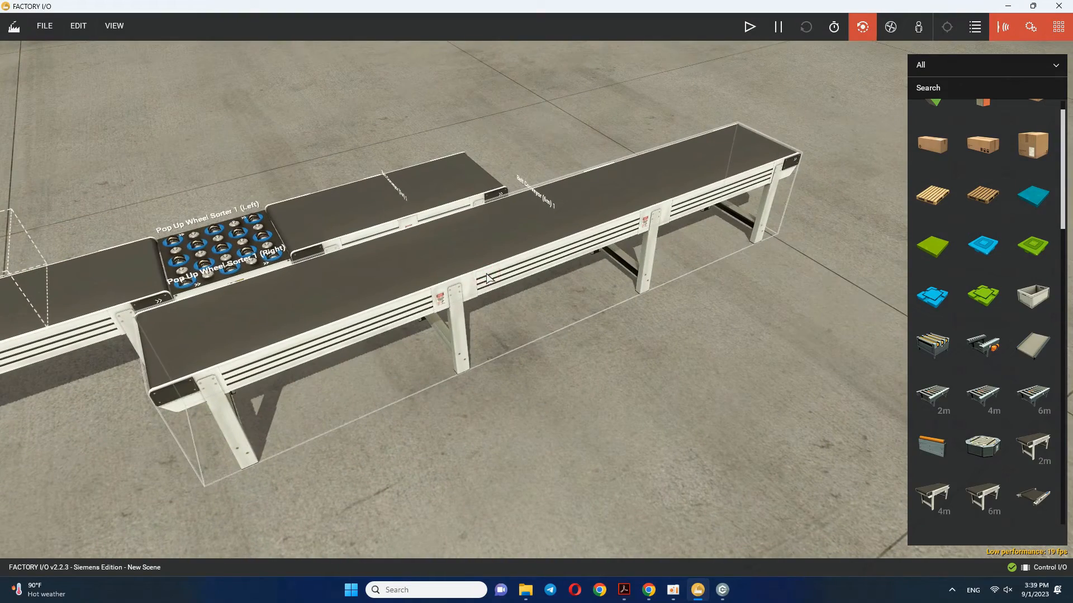
left_click_drag(427, 243, 453, 214, "alt")
right_click_drag(568, 512, 695, 439)
- Switch to Control I/O and delete the Bool source and all three sorter tags from the diagram
left_click(722, 590)
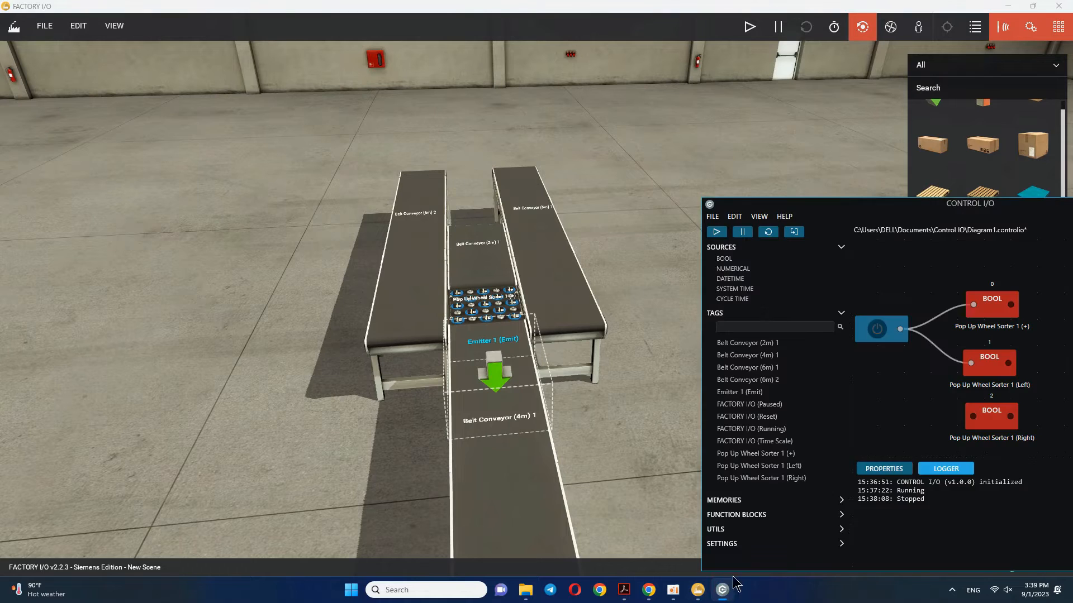
left_click_drag(906, 207, 725, 108)
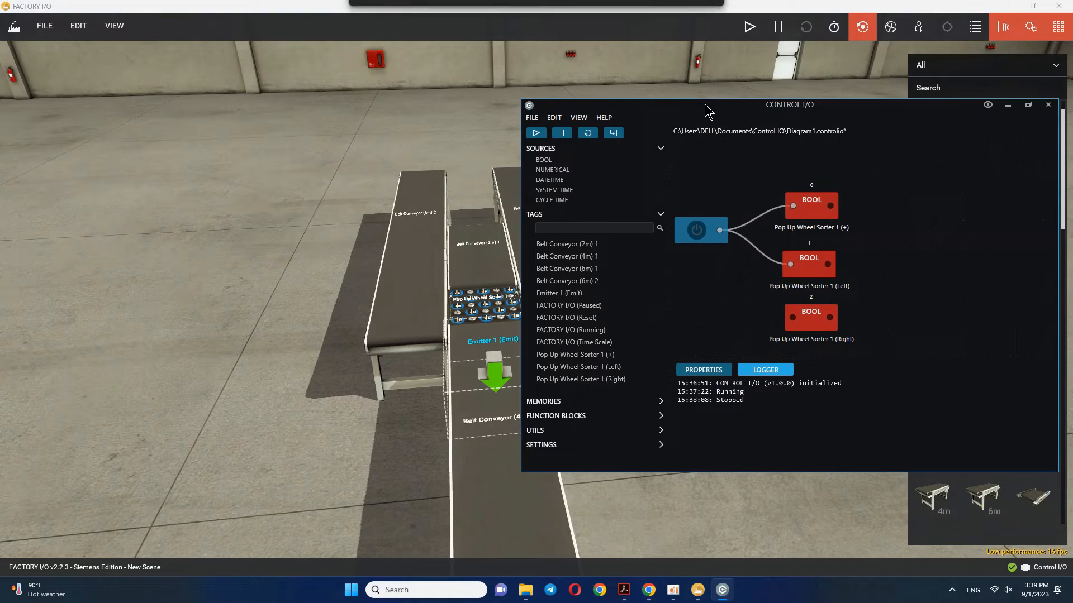
left_click(807, 273)
key("Delete")
left_click(804, 214)
key("Delete")
left_click(816, 321)
key("Delete")
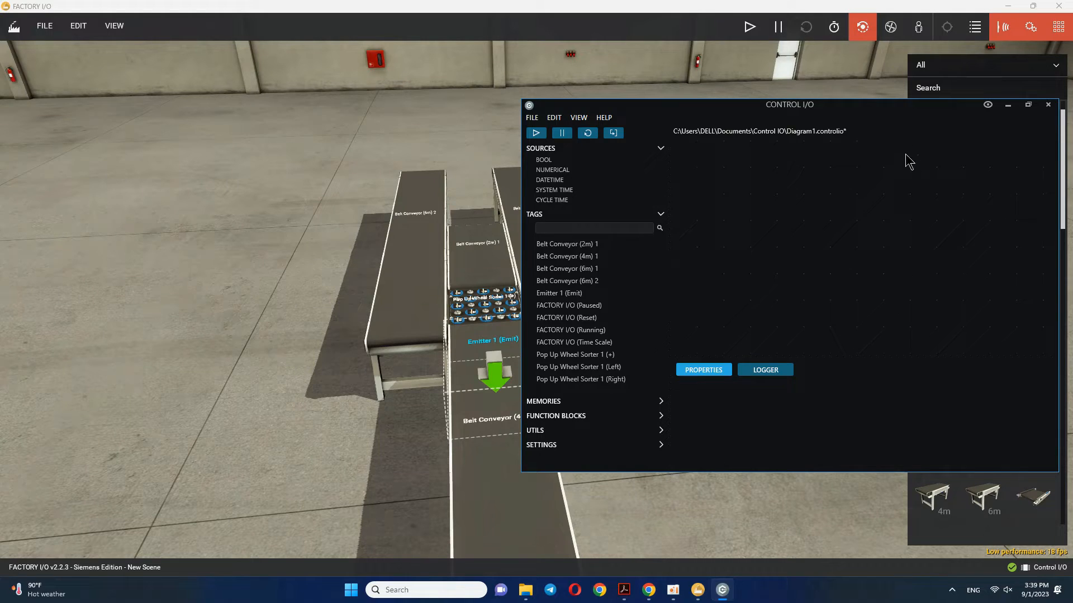
- Set the configuration of both 6 m belt conveyors to Analog
left_click(334, 227)
right_click(407, 259)
mouse_move(555, 440)
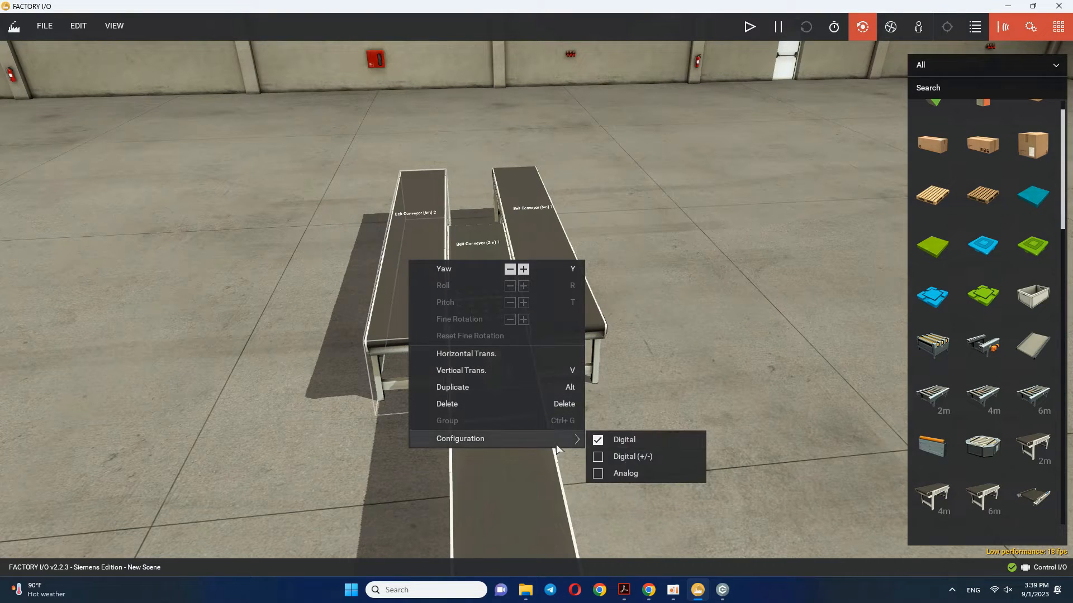
left_click(599, 474)
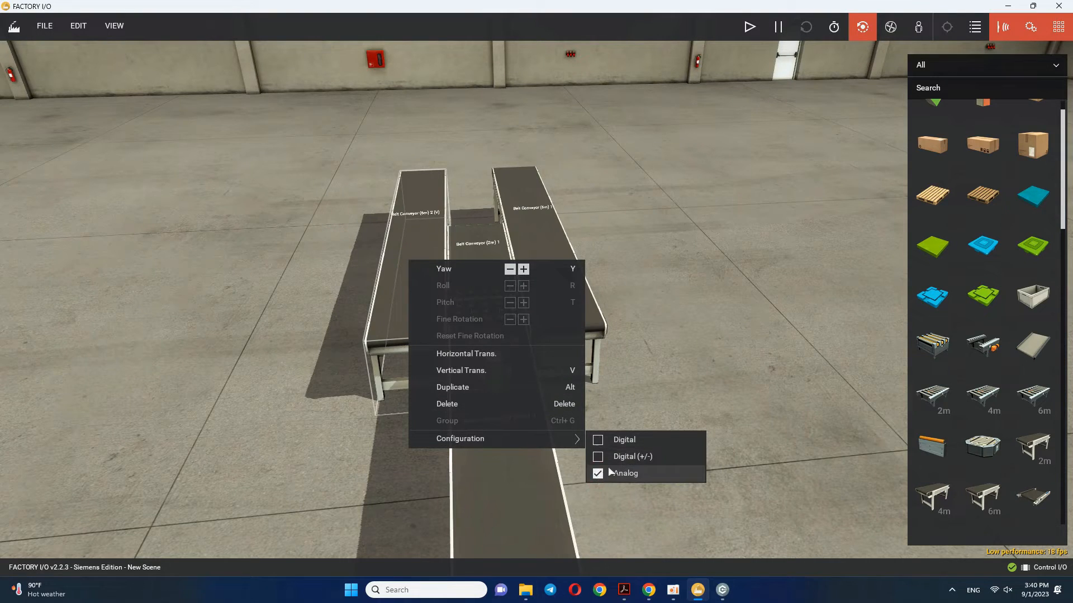
left_click(575, 229)
right_click(535, 234)
mouse_move(616, 413)
left_click(724, 451)
- Set the configuration of the 4 m and 2 m belt conveyors to Analog
left_click(527, 503)
right_click(528, 491)
mouse_move(671, 483)
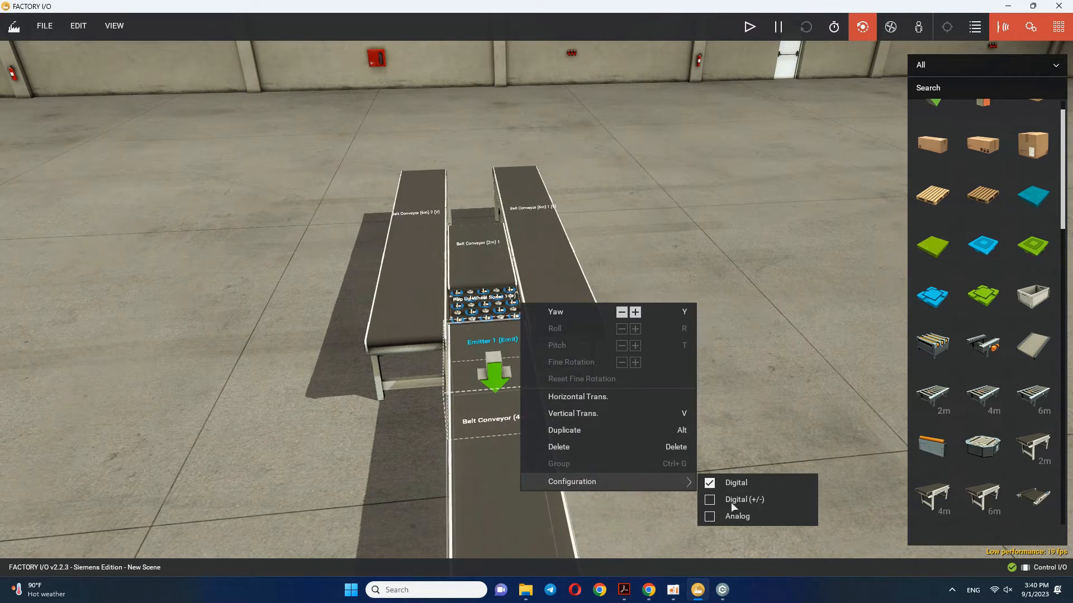
left_click(726, 516)
left_click(493, 229)
left_click(479, 244)
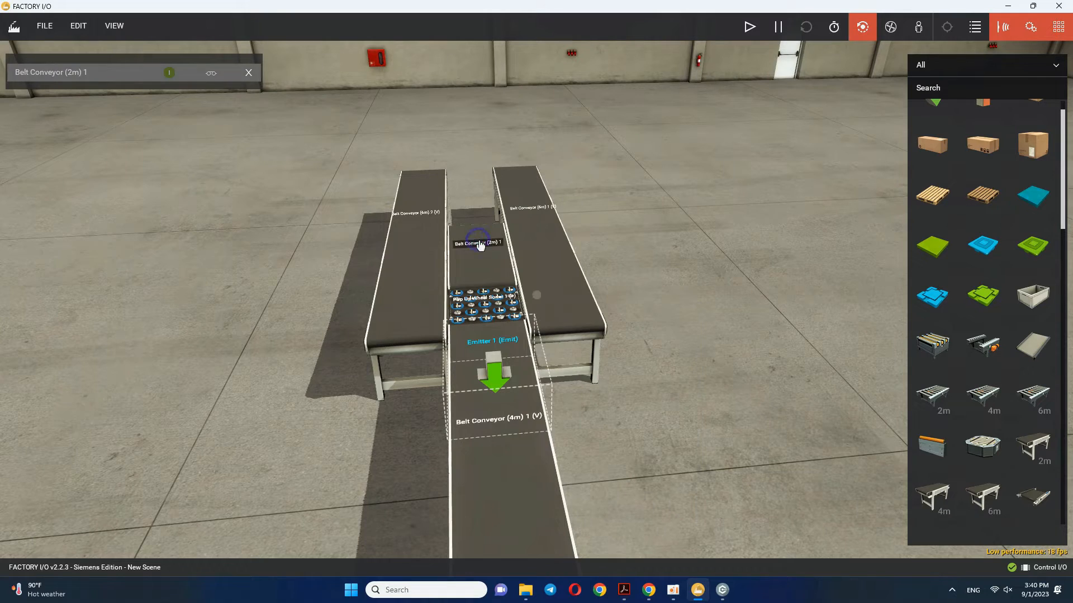
right_click(478, 261)
mouse_move(570, 441)
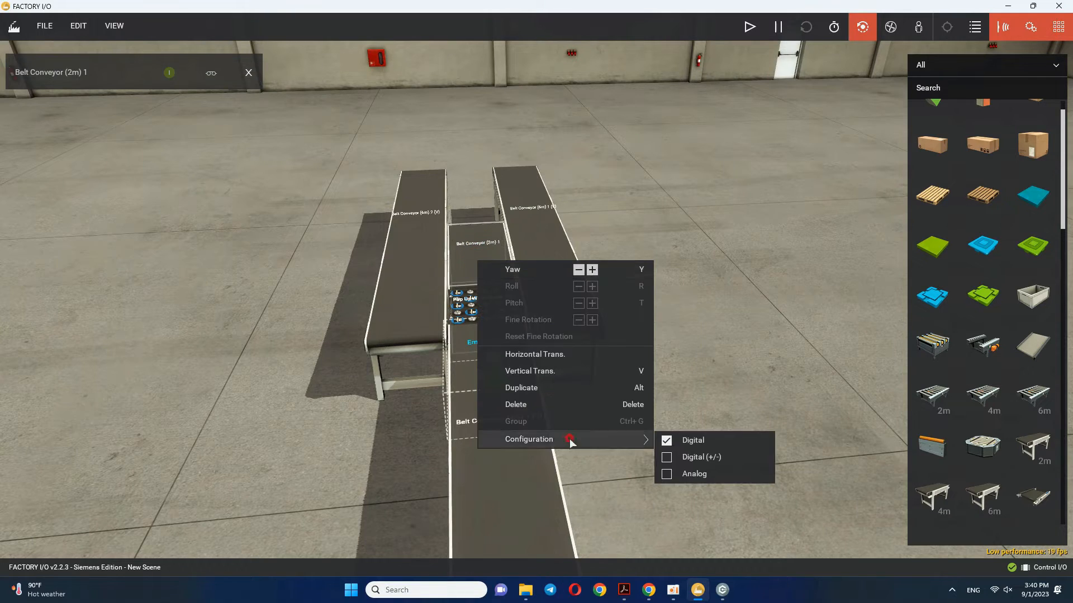
left_click(667, 474)
left_click(231, 129)
right_click_drag(620, 335, 729, 439)
- Switch to Control I/O and add the tags of all four belt conveyors to the diagram
left_click(732, 595)
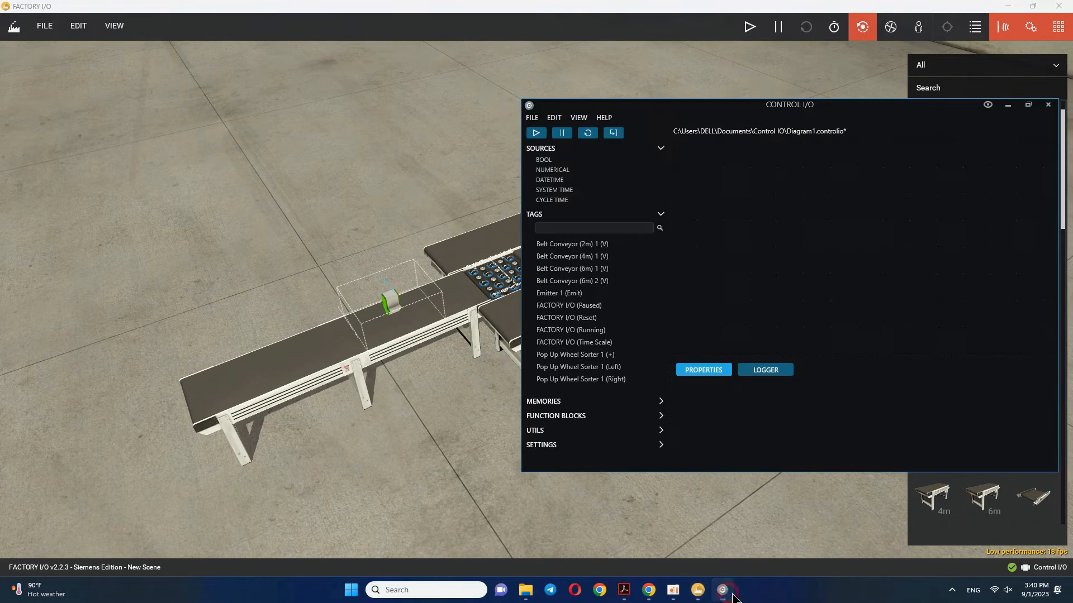
left_click_drag(759, 130, 677, 174)
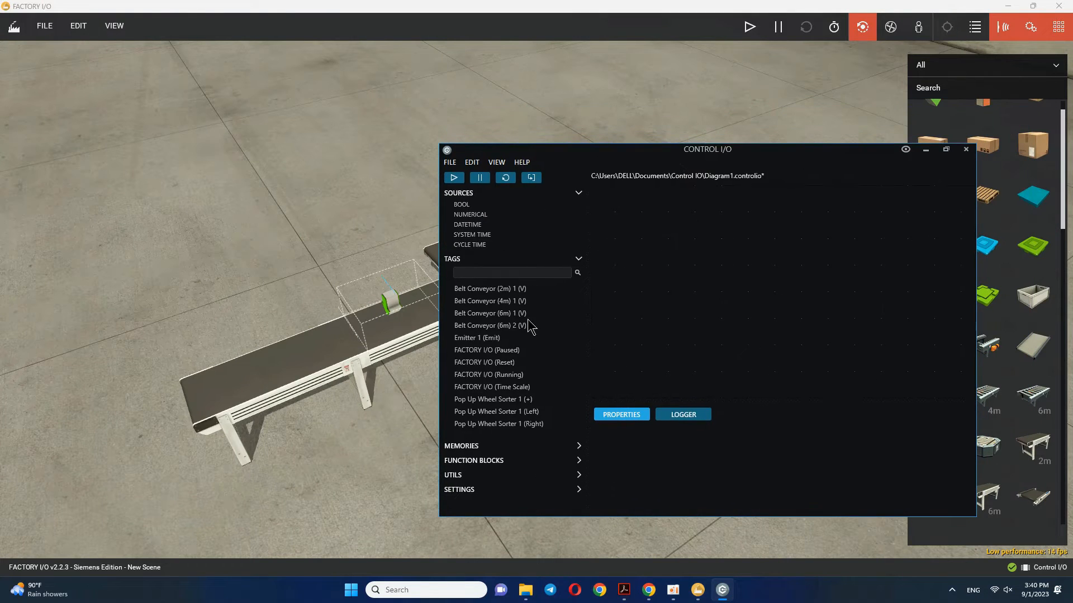
left_click_drag(736, 300, 821, 257)
left_click_drag(519, 301, 821, 305)
left_click_drag(539, 314, 821, 352)
left_click_drag(520, 325, 819, 369)
left_click(681, 320)
- Add a Numerical source with the value 8 and wire it to all four belt conveyor tags
left_click_drag(492, 215, 700, 284)
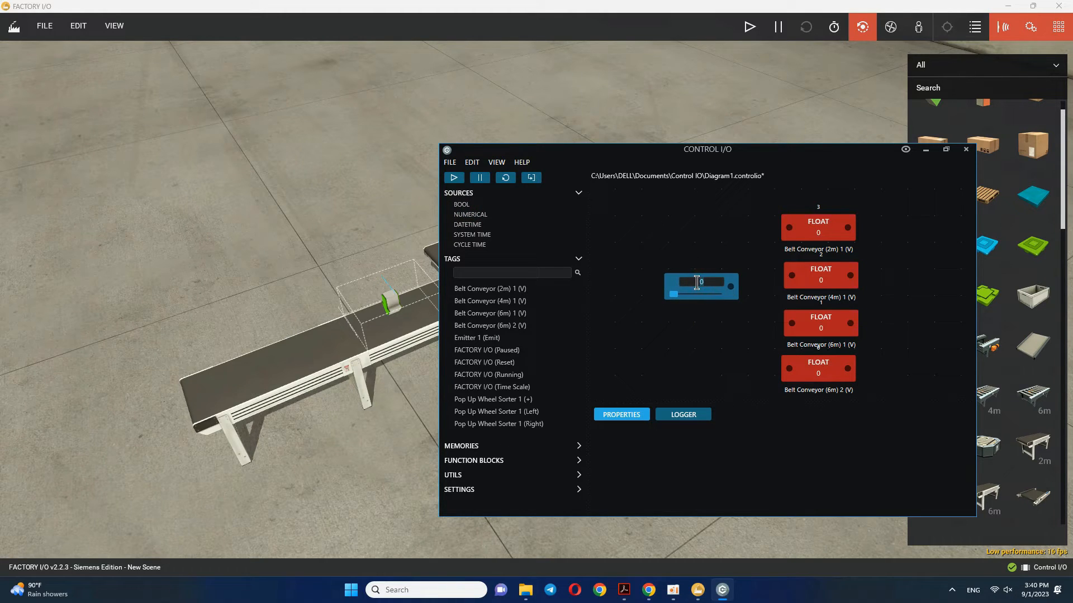
left_click(731, 290)
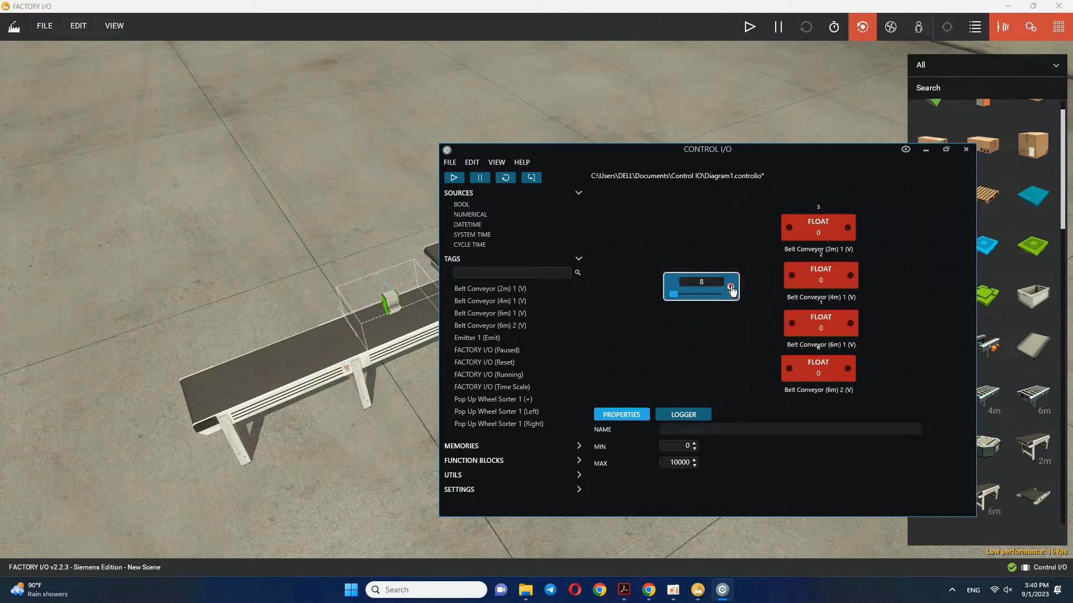
left_click_drag(785, 231, 789, 227)
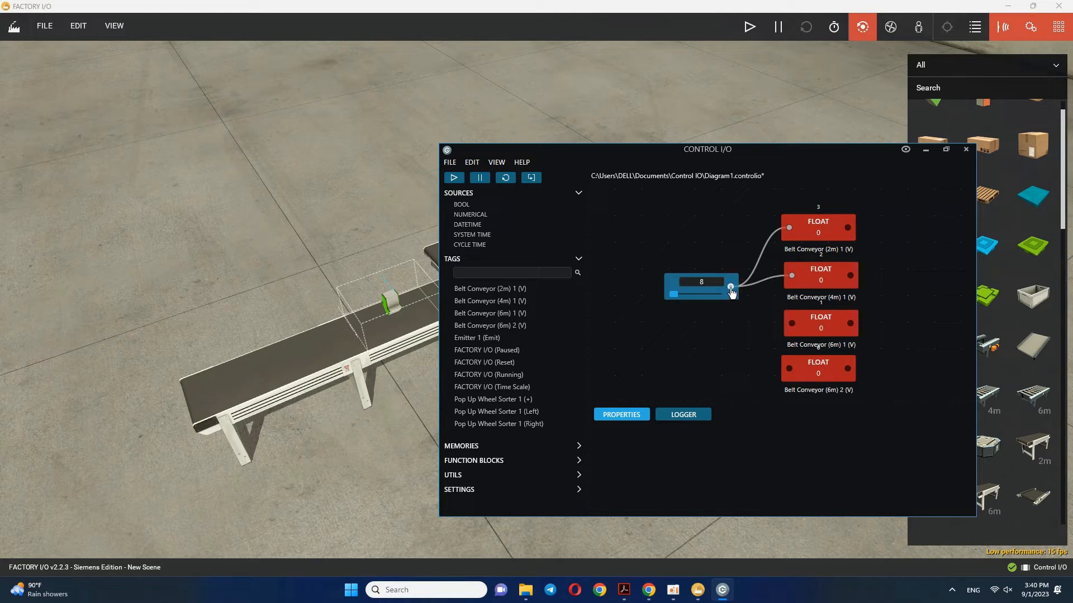
scroll(704, 360, "down", 2)
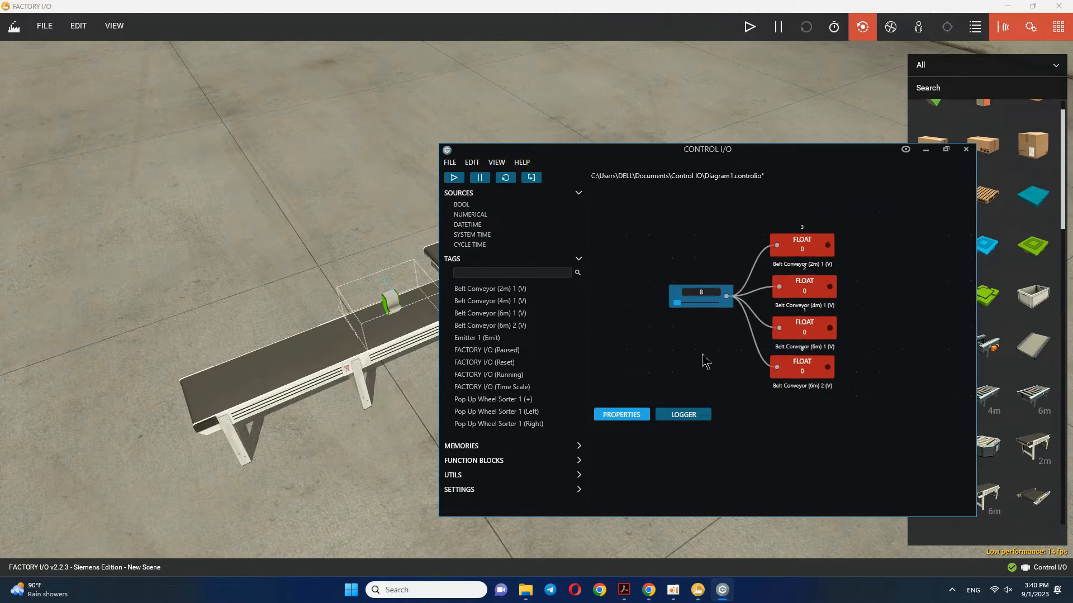
left_click_drag(720, 352, 738, 324)
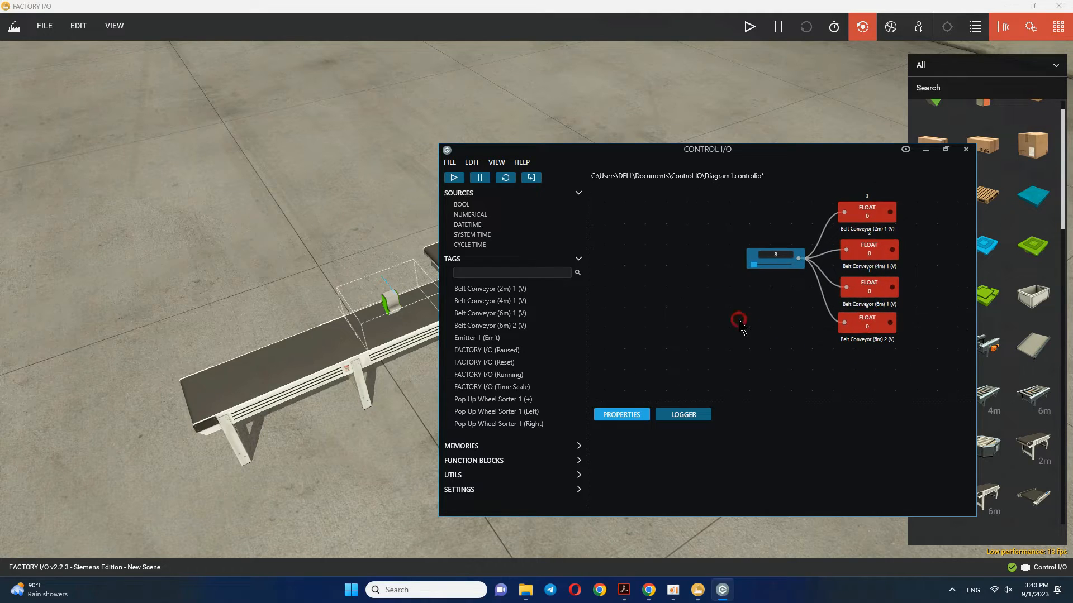
- Run the simulation, watch the load travel along the 4 m conveyor towards the sorter, and stop the run
left_click(453, 177)
left_click(426, 360)
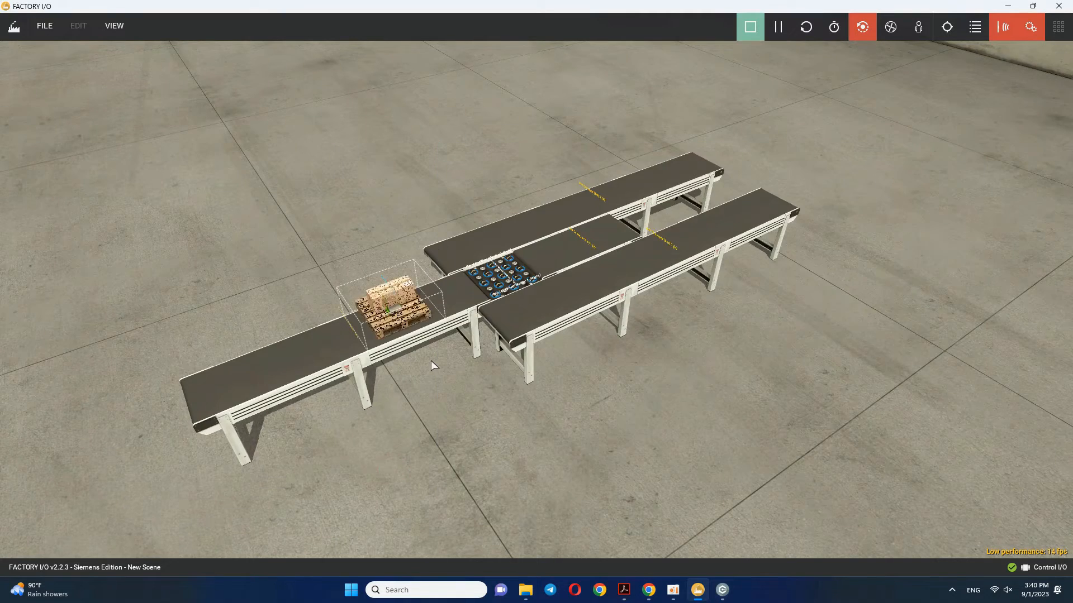
scroll(428, 360, "up", 3)
scroll(431, 360, "up", 3)
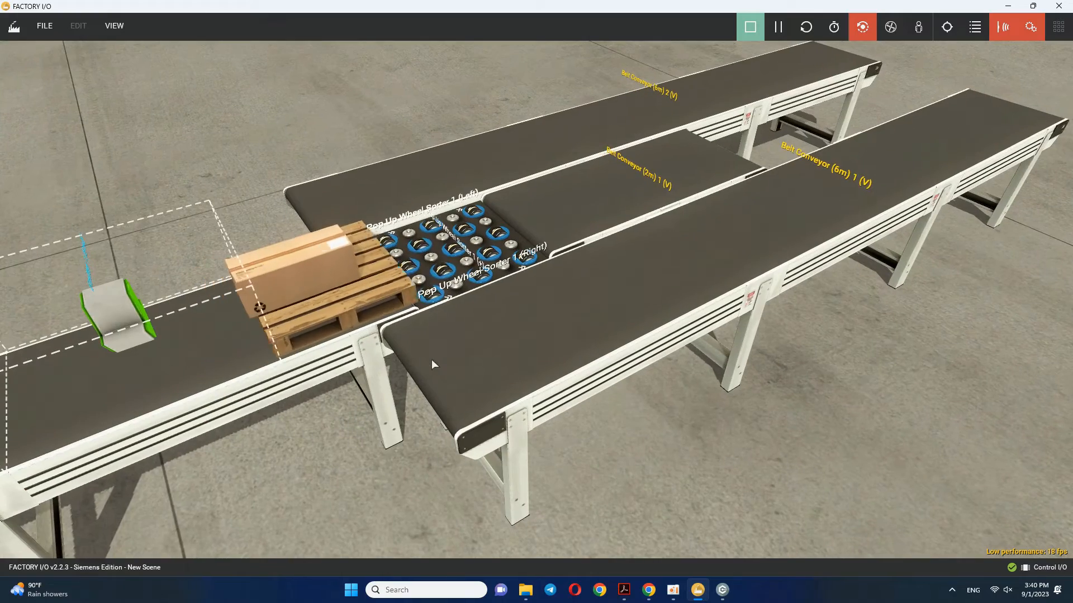
left_click(751, 27)
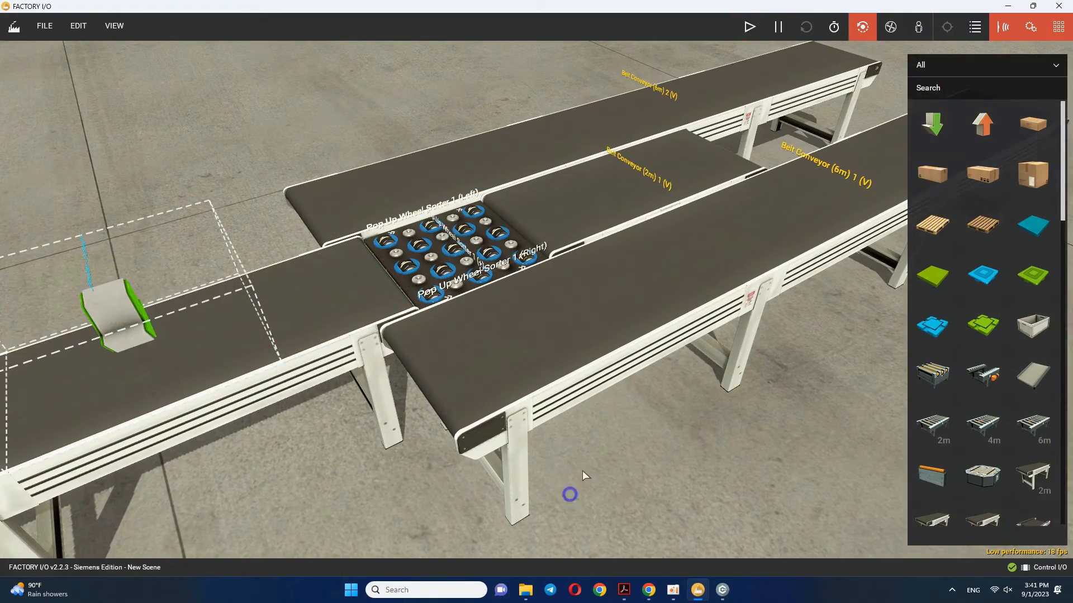
- Set the emitter's Base to Emit to None so that it produces boxes without a pallet
right_click_drag(570, 496, 607, 443)
middle_click_drag(336, 391, 459, 310)
right_click(369, 267)
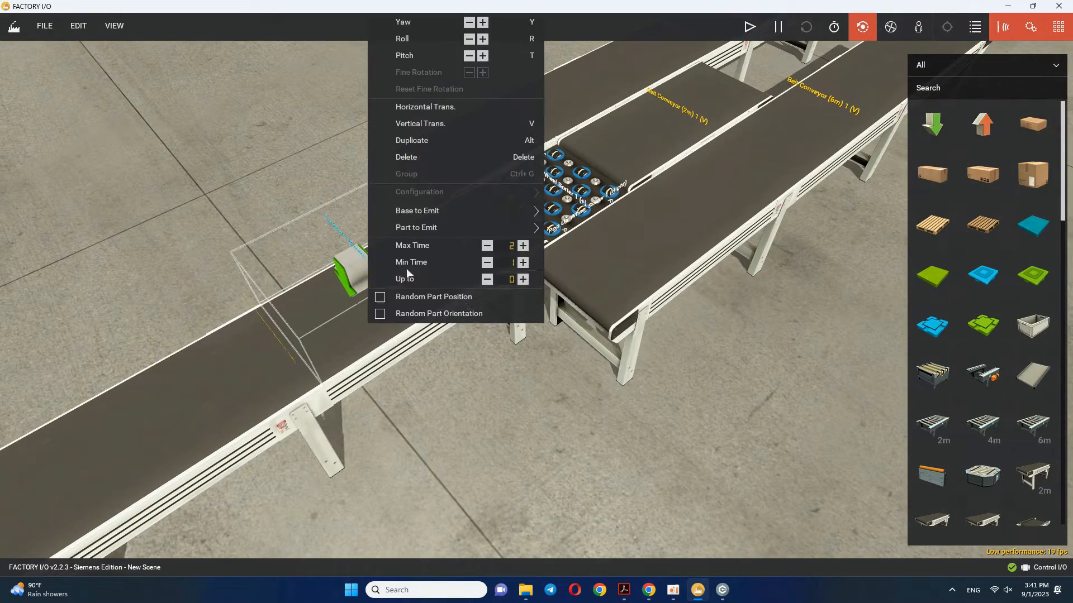
mouse_move(503, 211)
left_click(557, 229)
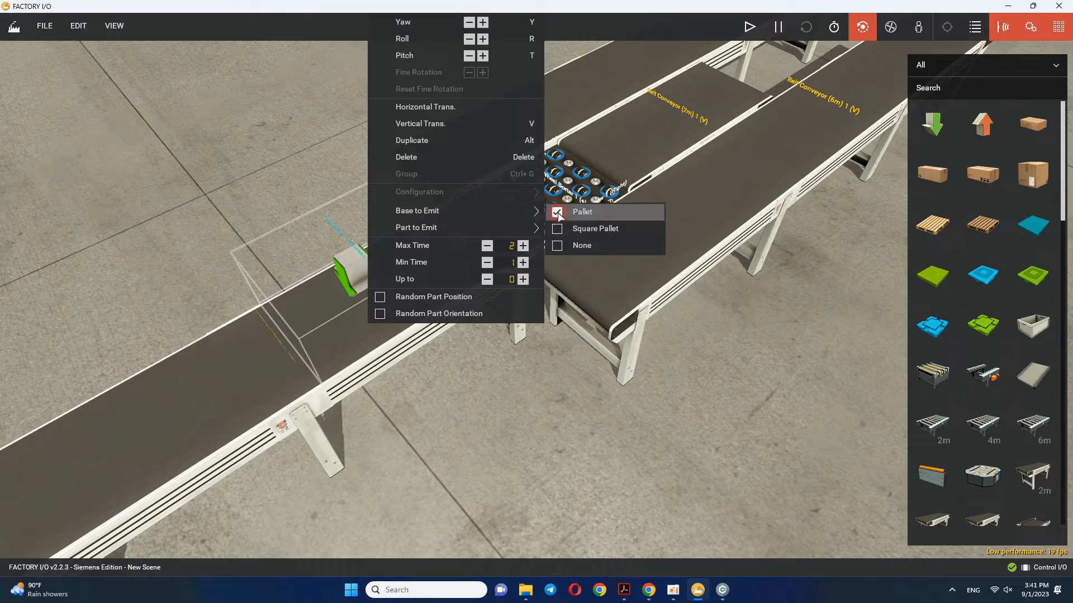
left_click(556, 247)
left_click(557, 261)
left_click(470, 498)
scroll(500, 408, "down", 4)
right_click_drag(491, 396, 491, 439)
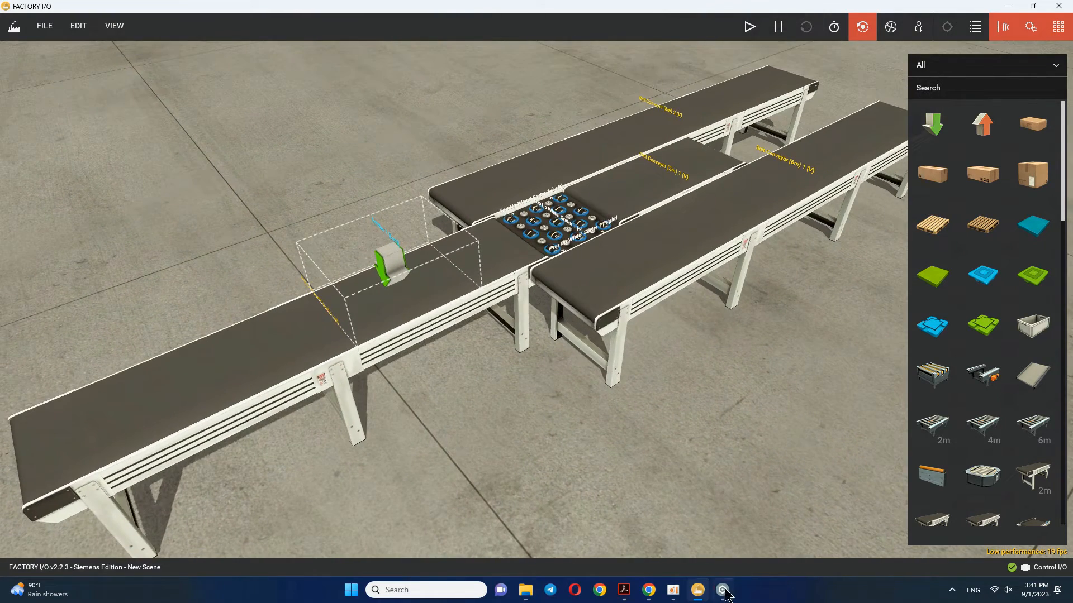
- In Control I/O, add the Pop Up Wheel Sorter 1 (+) tag, wire a Bool source to it and switch the source on
left_click(722, 590)
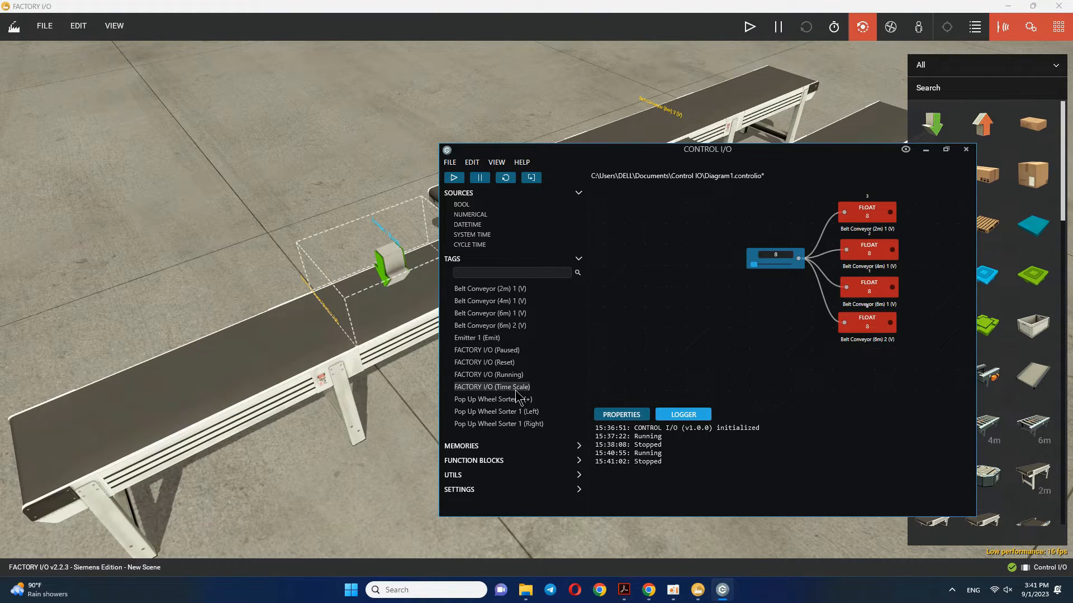
left_click_drag(509, 400, 772, 219)
left_click_drag(496, 207, 678, 216)
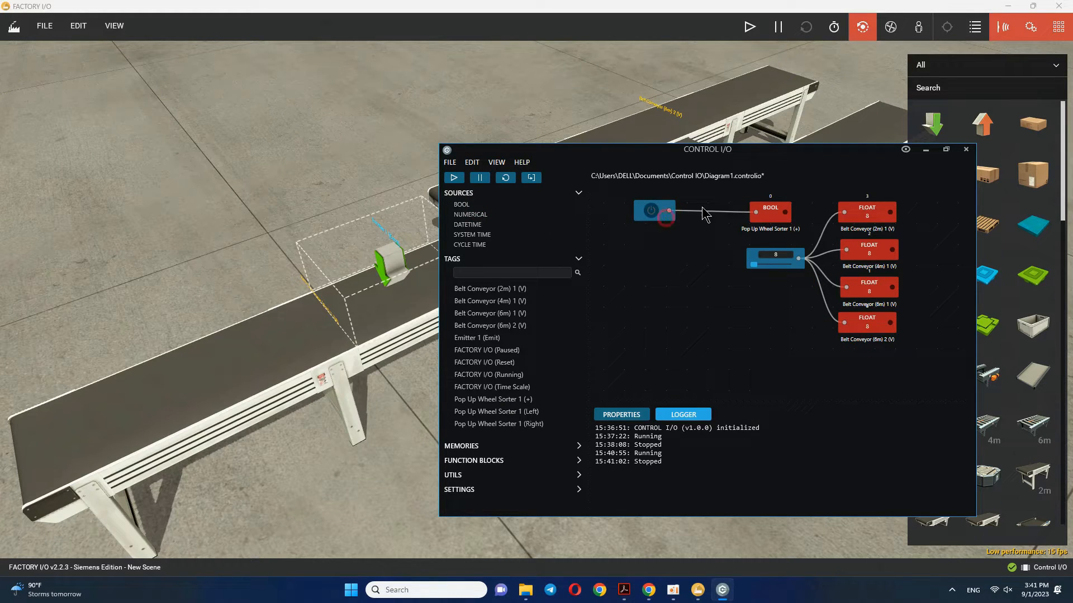
left_click_drag(651, 211, 708, 202)
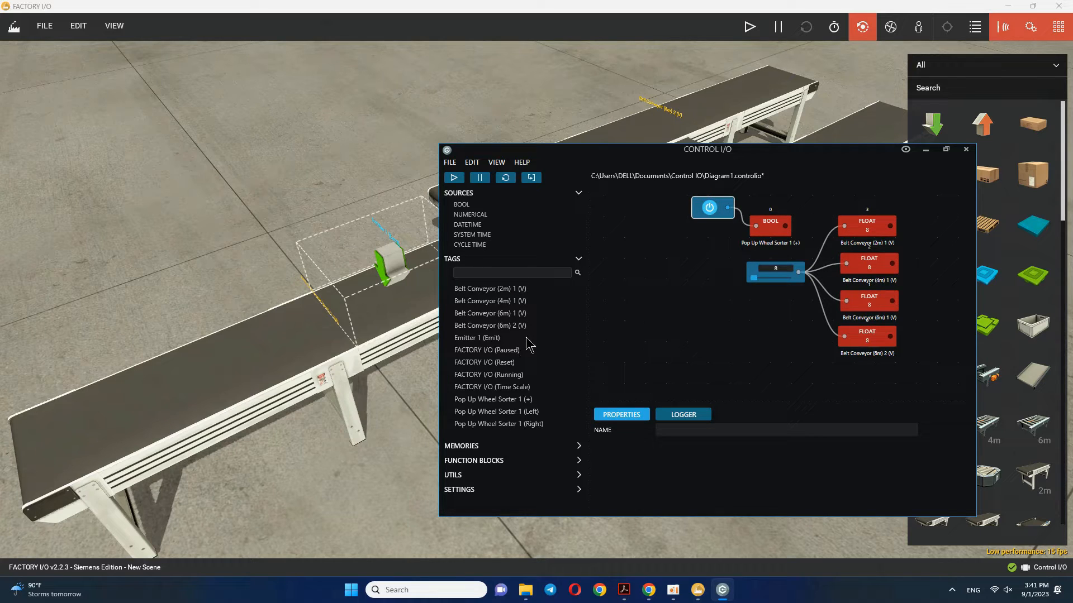
- Add the sorter's Left and Right tags and a second Bool source beside them
left_click_drag(535, 425, 682, 353)
left_click_drag(475, 205, 614, 310)
scroll(673, 274, "down", 2)
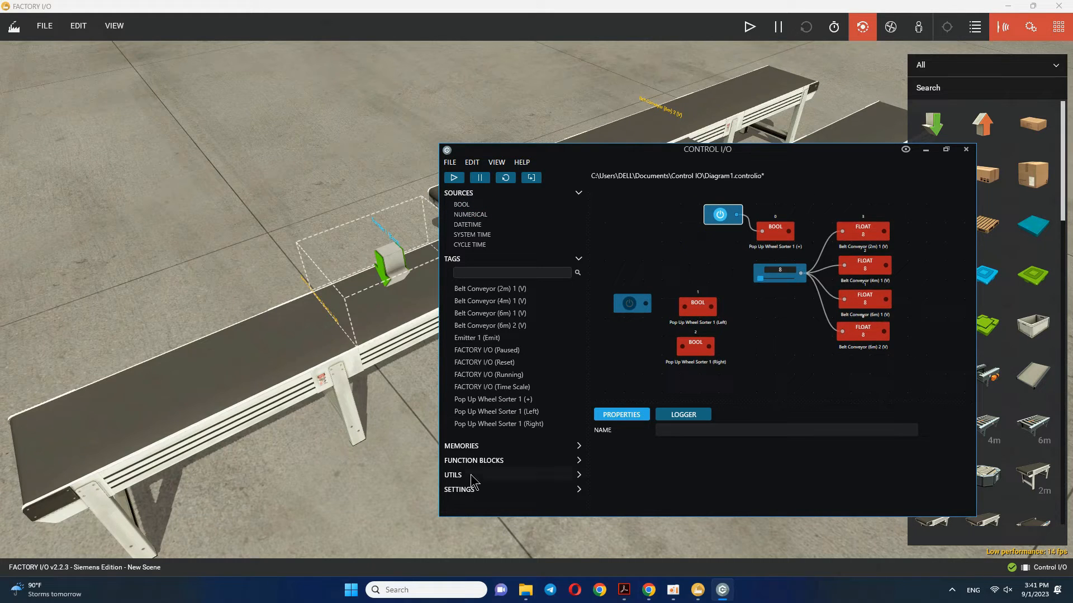
left_click_drag(633, 309, 621, 309)
- Insert a NOT block and wire the second Bool source through it to the sorter's Right and Left tags
left_click(546, 461)
scroll(547, 463, "down", 2)
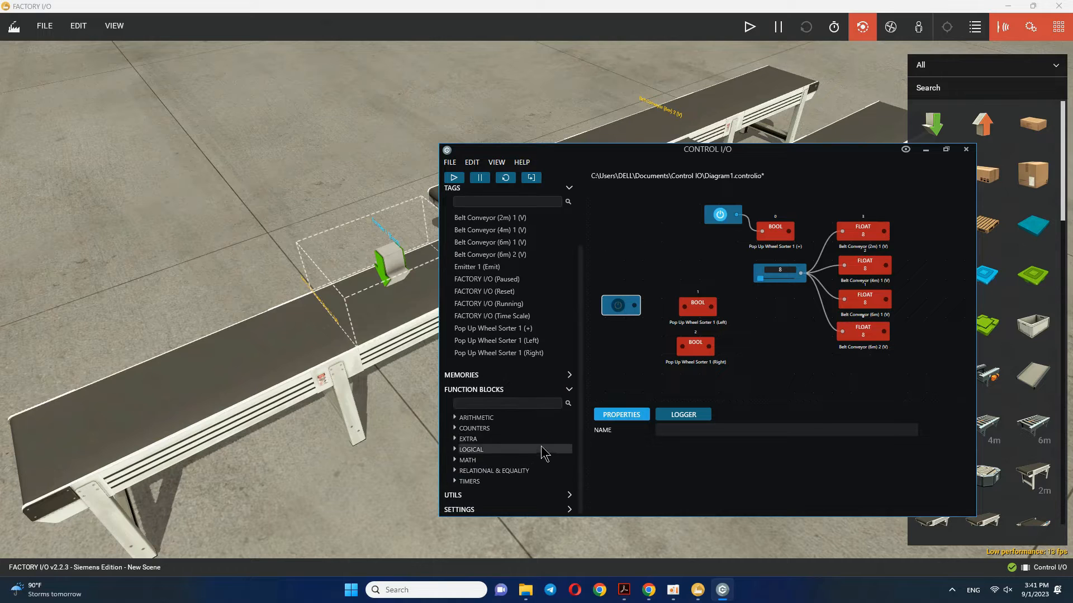
left_click(454, 450)
left_click_drag(475, 332, 737, 355)
mouse_move(702, 317)
left_mouse_down()
mouse_move(735, 304)
mouse_move(722, 319)
left_mouse_up()
left_click_drag(650, 348, 672, 342)
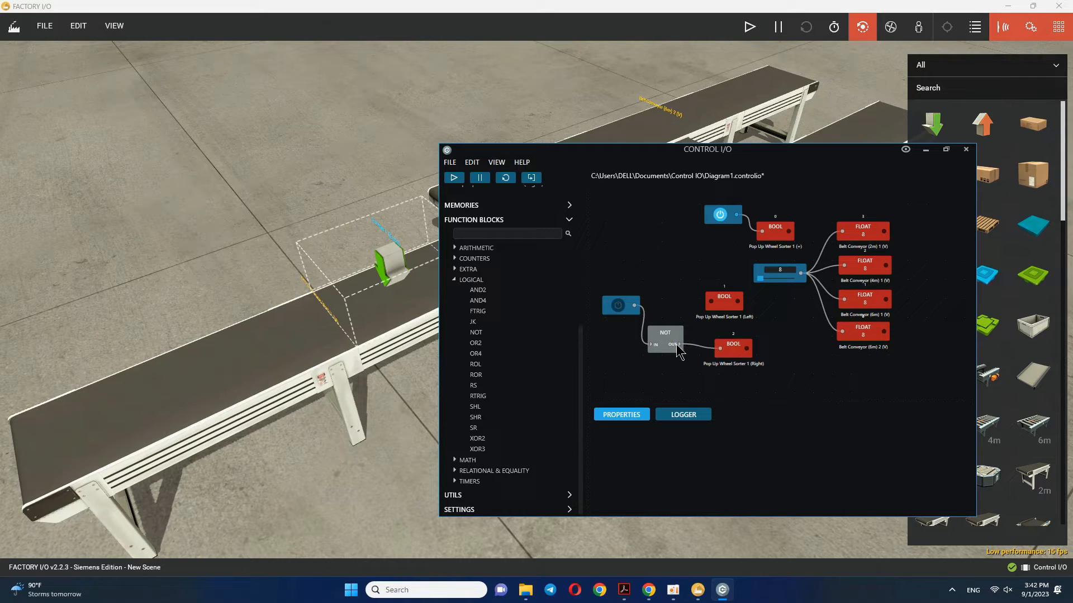
- Move the Control I/O window aside, run the simulation and switch on the second Bool source to test the sorter
left_click_drag(793, 163, 920, 271)
left_click(746, 27)
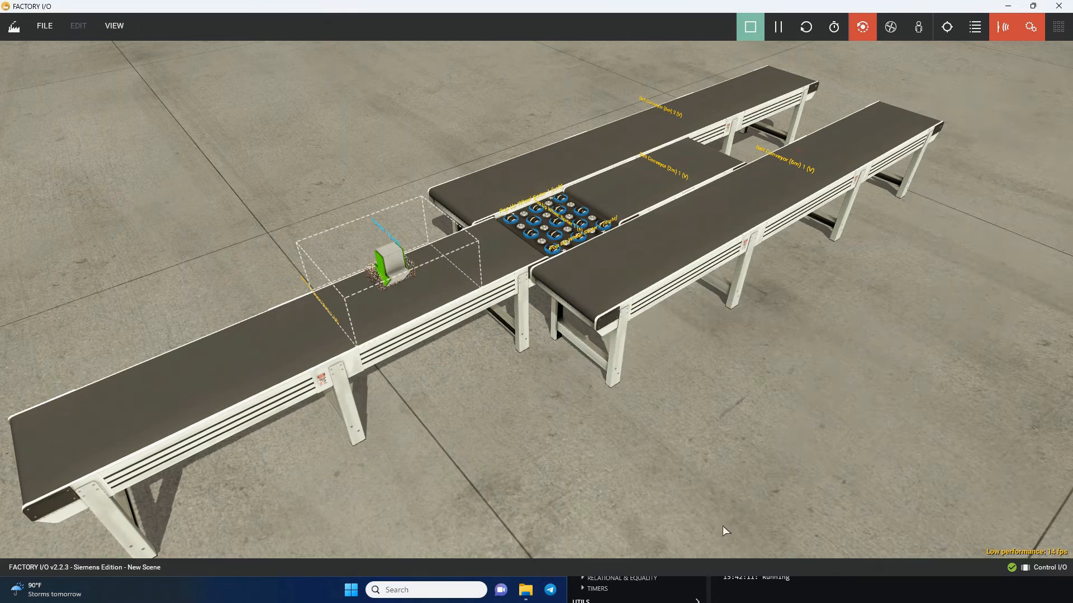
left_click(619, 590)
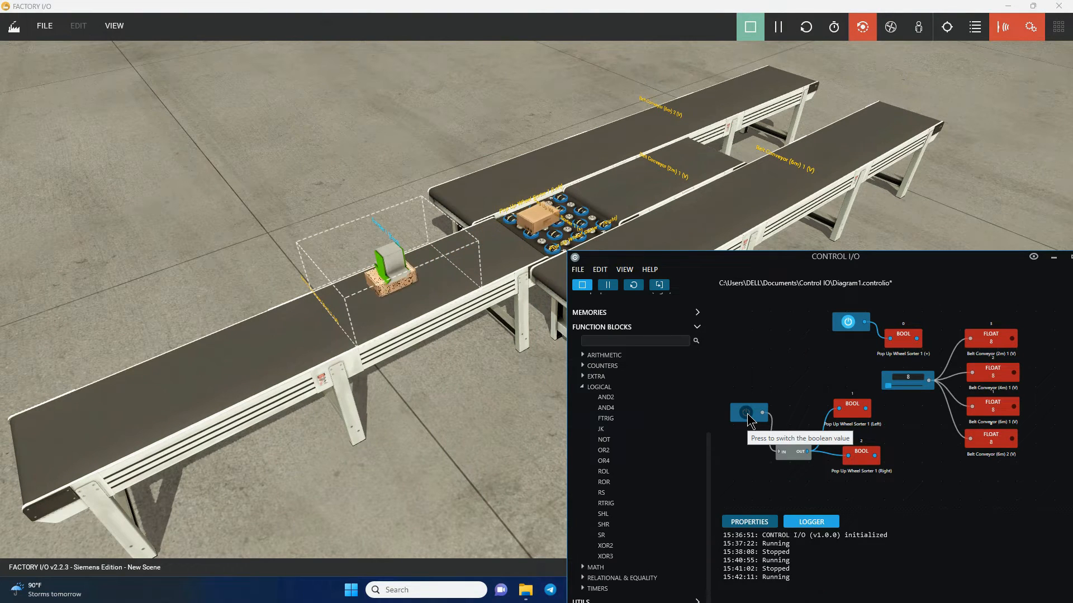
left_click(746, 413)
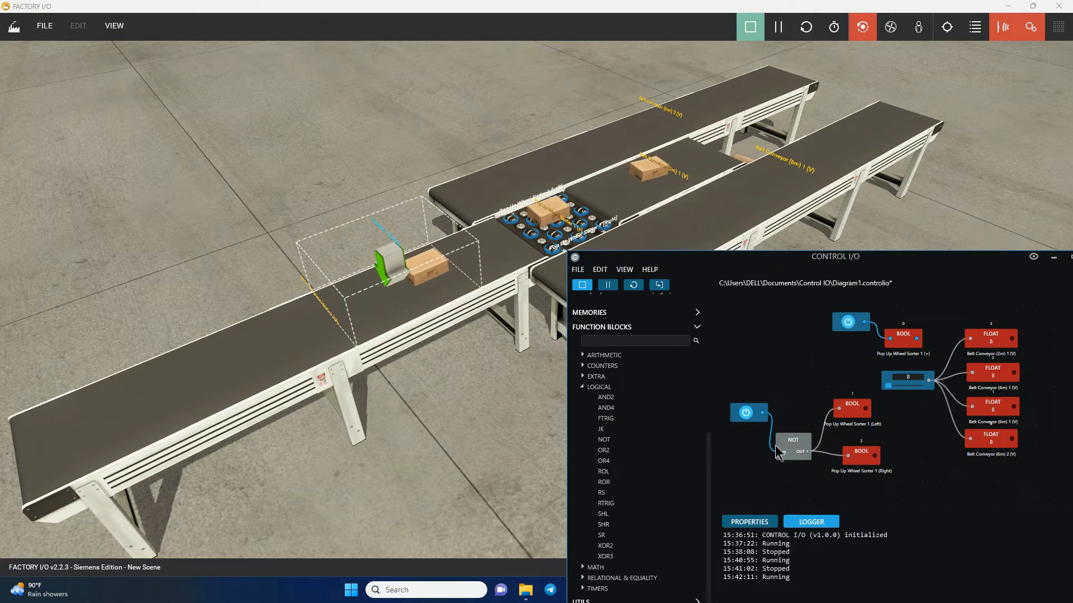
- Rewire the sorter's Left tag from the NOT output directly to the Bool source, switch the source off to test, and stop the run
left_click(825, 429)
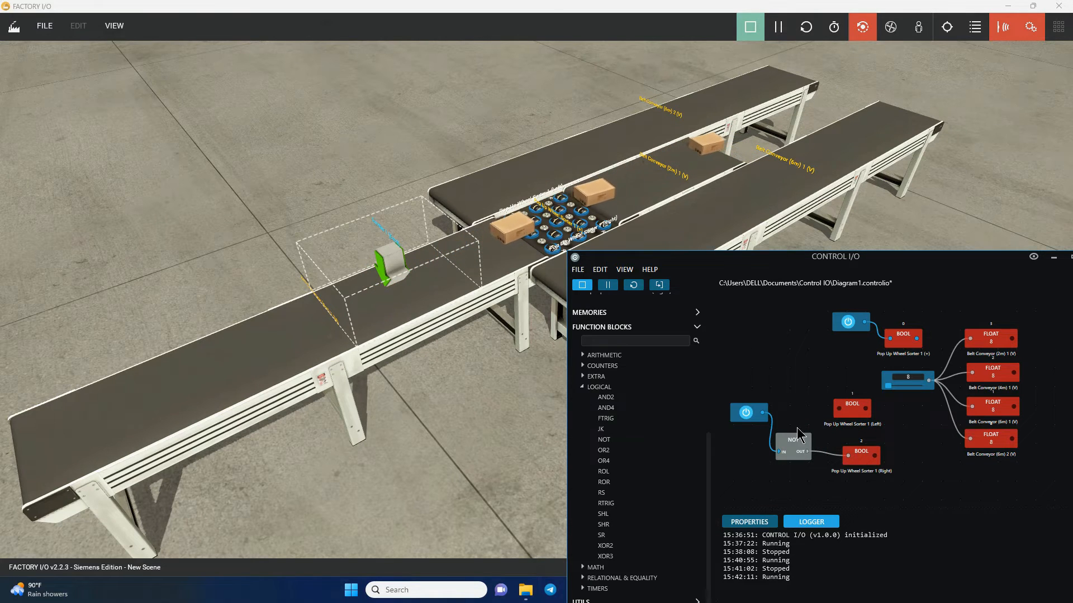
left_click_drag(763, 414, 839, 409)
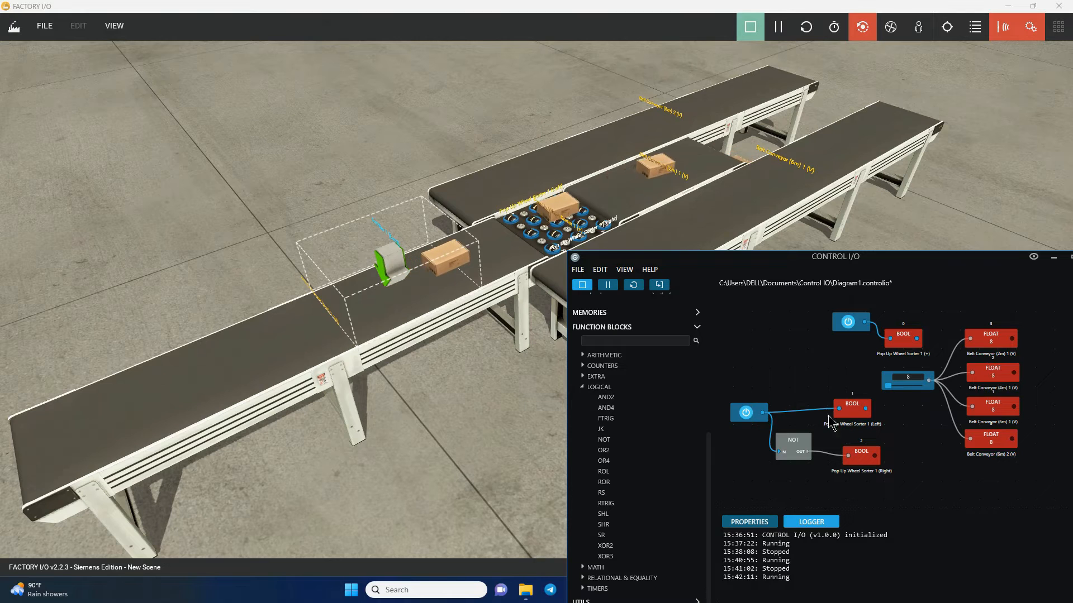
left_click(743, 415)
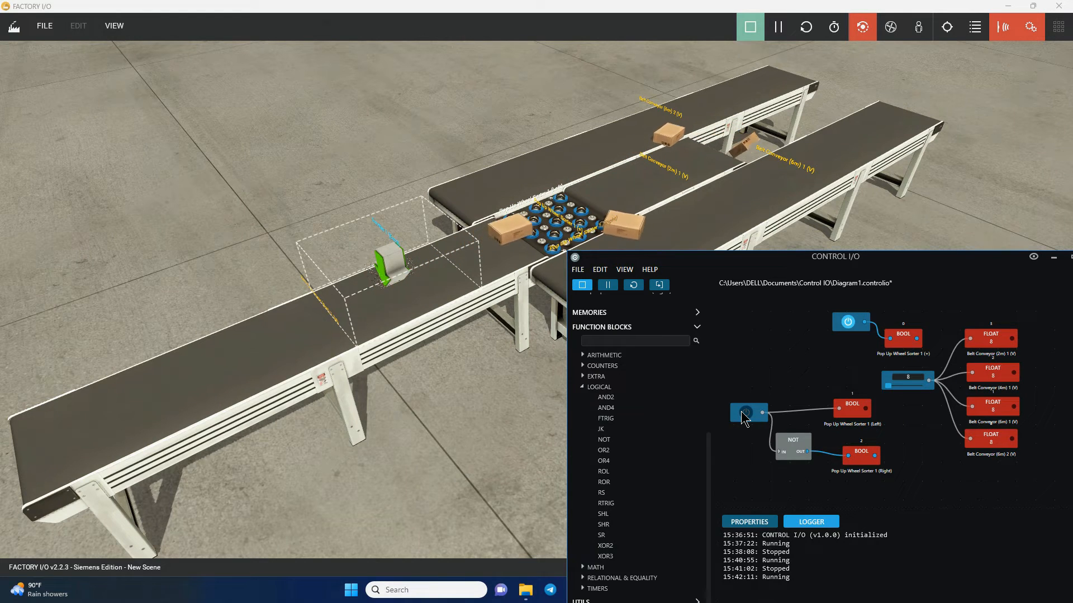
left_click(584, 287)
- Return to FACTORY I/O, place an angled guide rail on the 6 m conveyor beside the sorter, and raise it to belt level
left_click(515, 413)
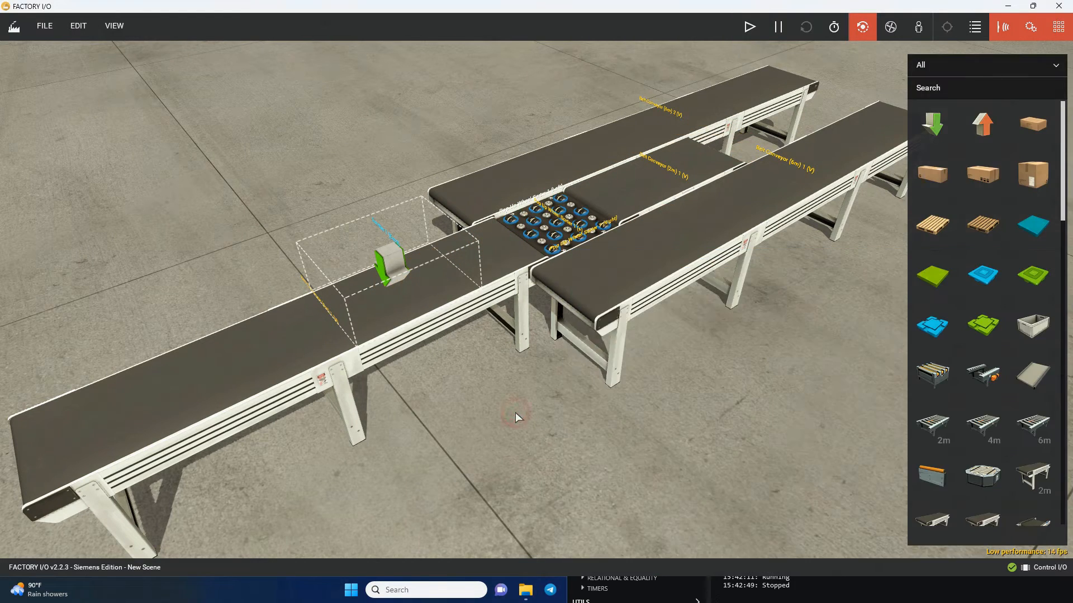
scroll(1065, 419, "down", 5)
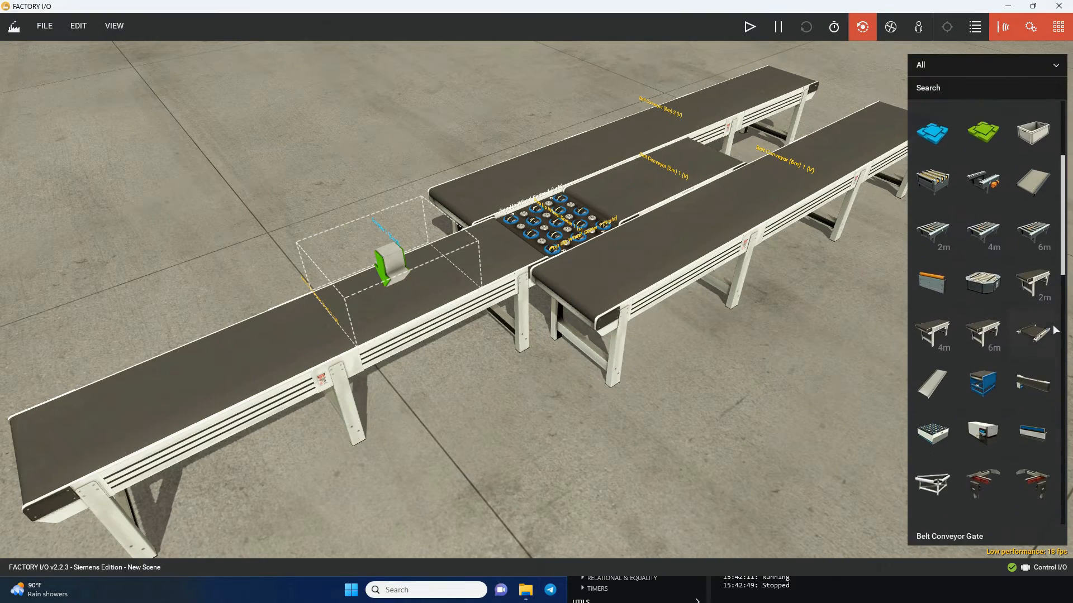
right_click_drag(638, 340, 619, 366)
scroll(984, 313, "down", 1)
left_click_drag(982, 443, 639, 301)
right_click_drag(640, 302, 676, 369)
left_click_drag(583, 316, 581, 230)
right_click_drag(581, 230, 549, 348)
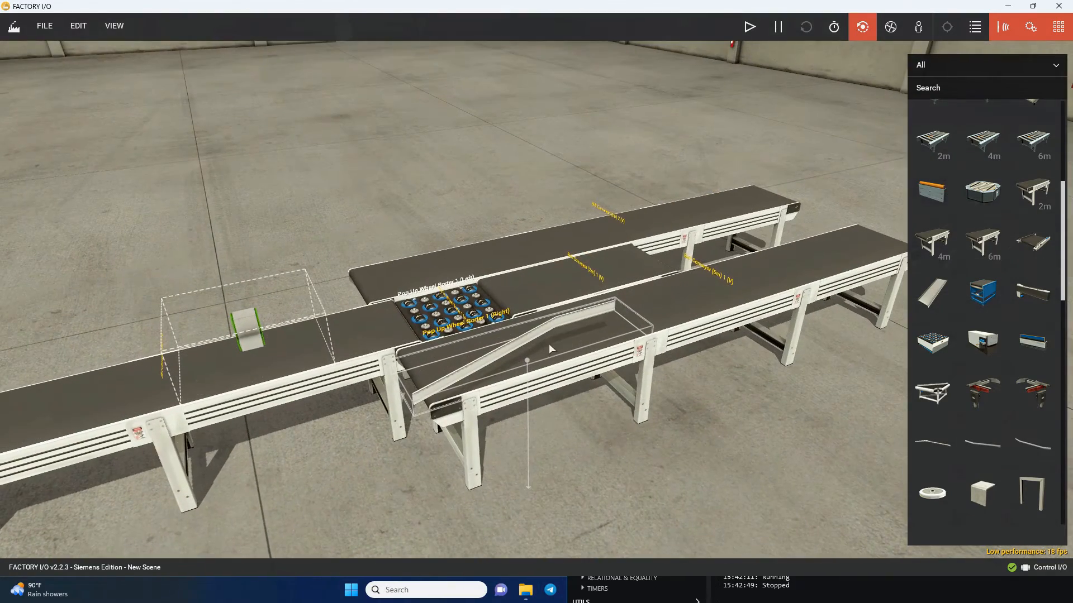
- Move the guide rail across to the 6 m conveyor on the opposite side of the sorter
left_click_drag(541, 334, 485, 247)
right_click_drag(484, 293, 635, 294)
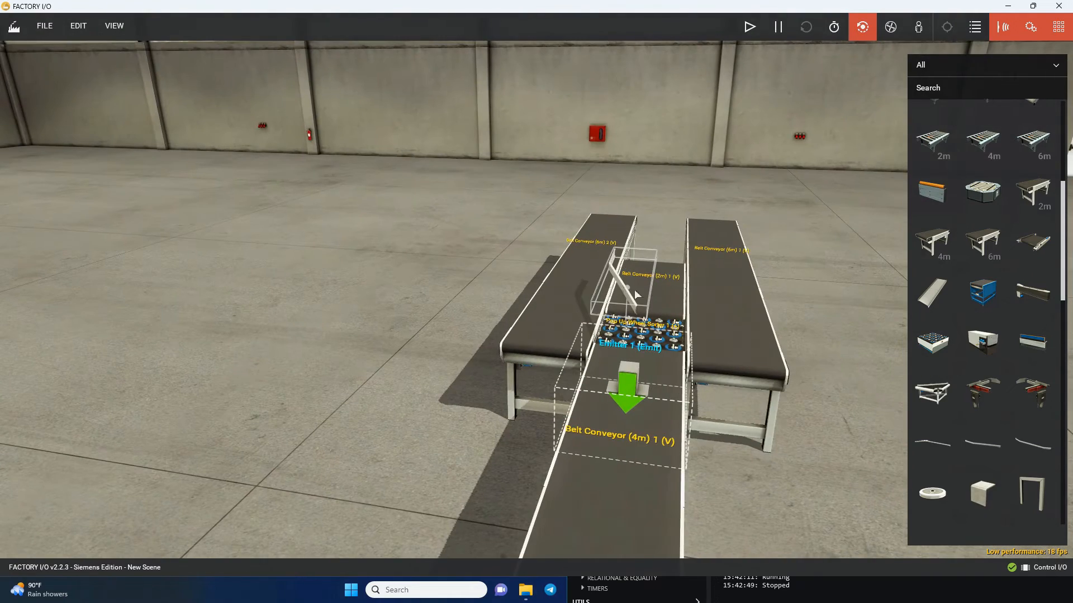
left_click_drag(618, 283, 544, 347)
scroll(646, 314, "up", 3)
right_click_drag(646, 314, 724, 197)
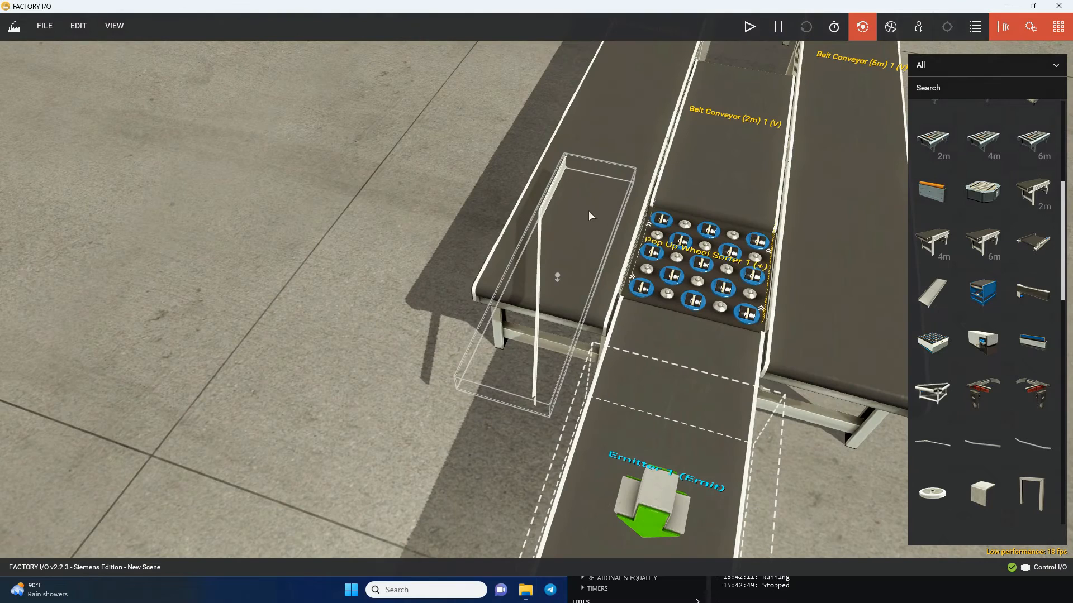
- Rotate the guide rail on Belt Conveyor (6m) 2 and position it along the belt's inner edge just past the sorter
left_click_drag(549, 180, 562, 100)
double_click(562, 100)
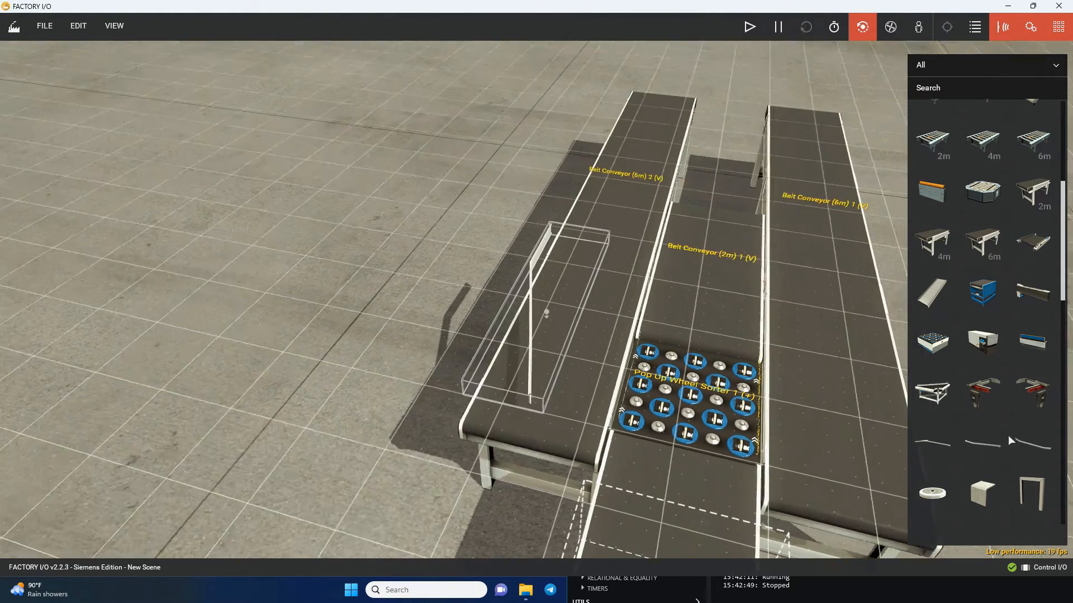
left_click_drag(986, 443, 621, 346)
double_click(464, 350)
double_click(595, 317)
double_click(621, 345)
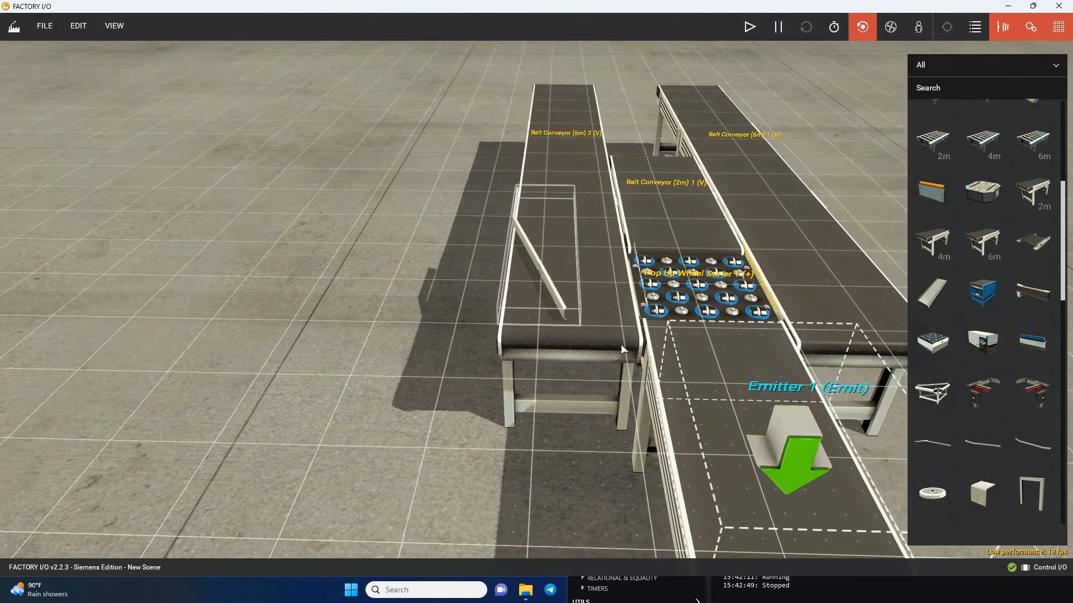
left_click_drag(550, 290, 547, 260)
key("t")
key("t")
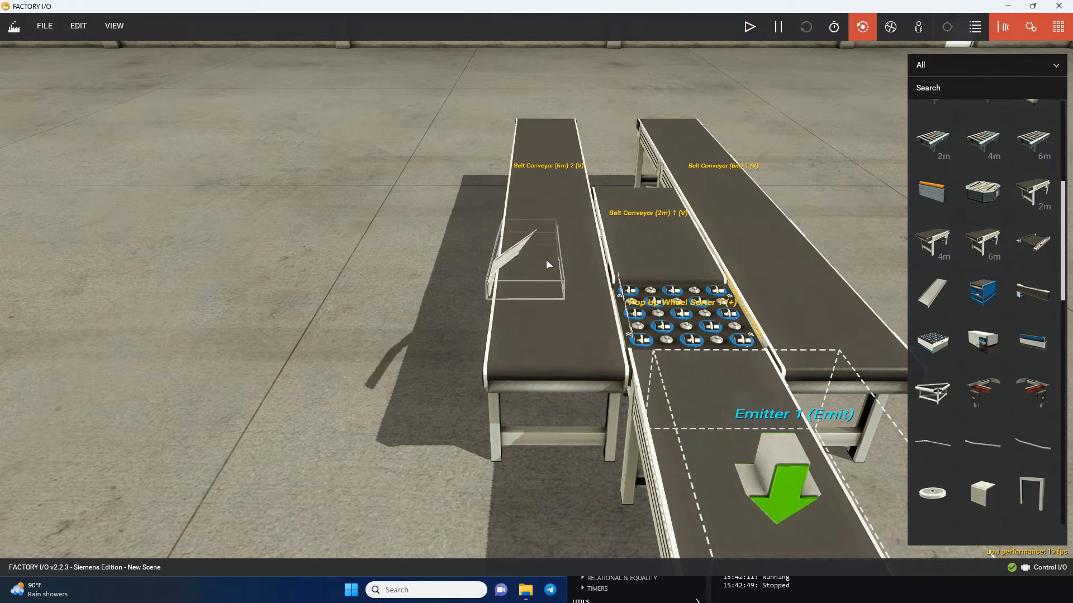
key("t")
key("t")
left_click_drag(541, 271, 594, 232)
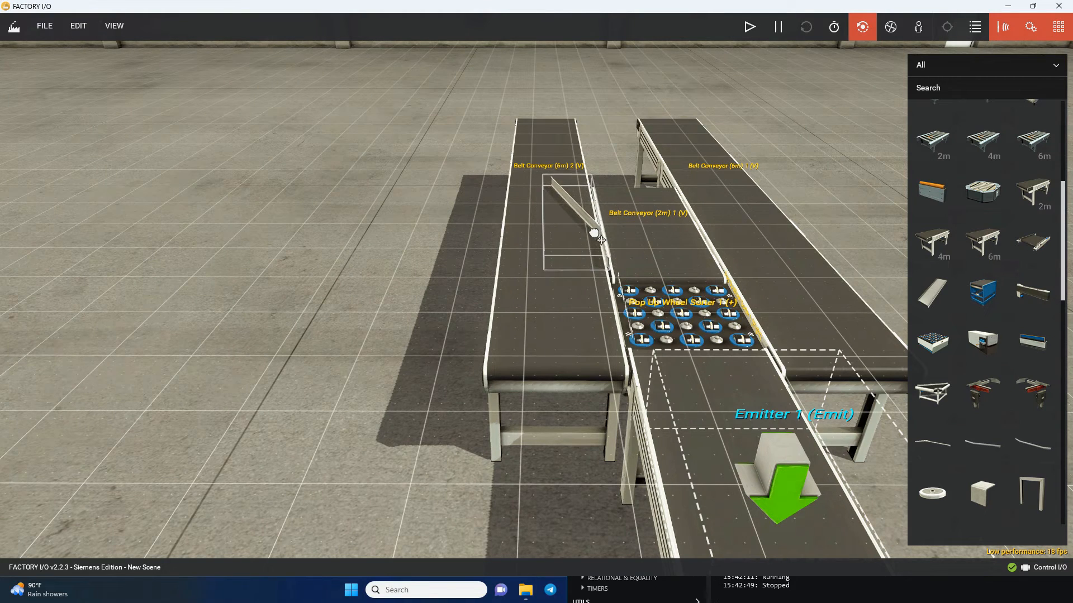
- Add a longer bent guide rail beside Belt Conveyor (6m) 2 and move it onto the belt at belt level
scroll(594, 236, "down", 3)
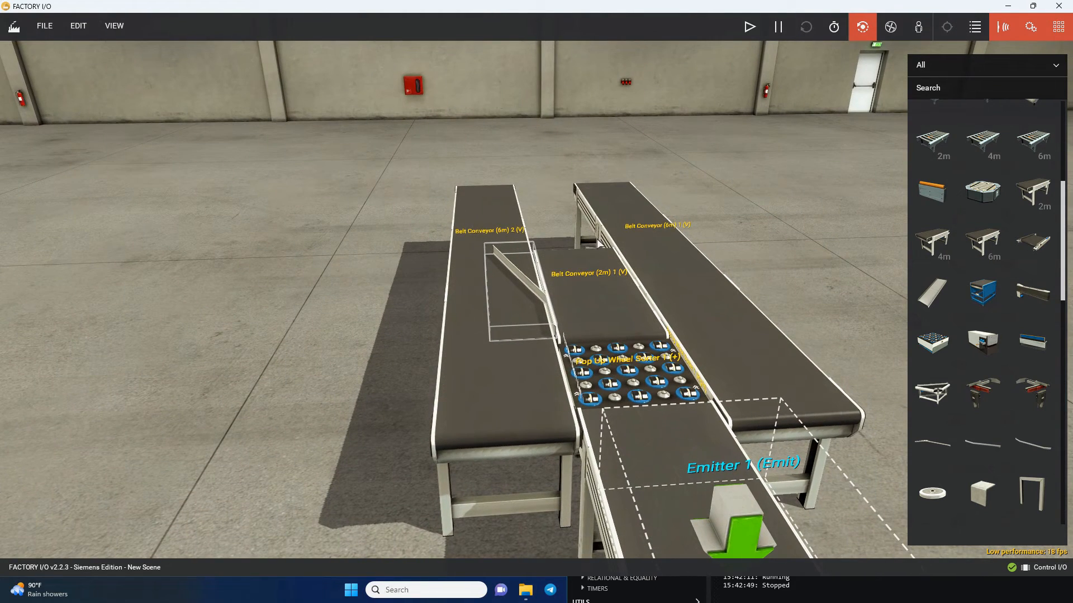
left_click_drag(931, 442, 497, 280)
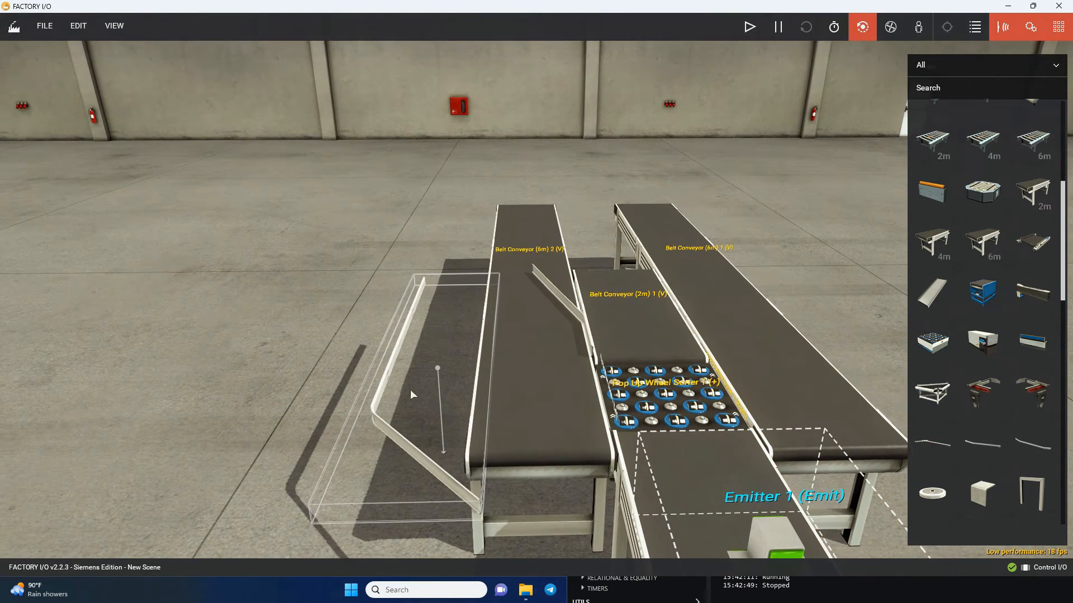
middle_click_drag(386, 350, 548, 356)
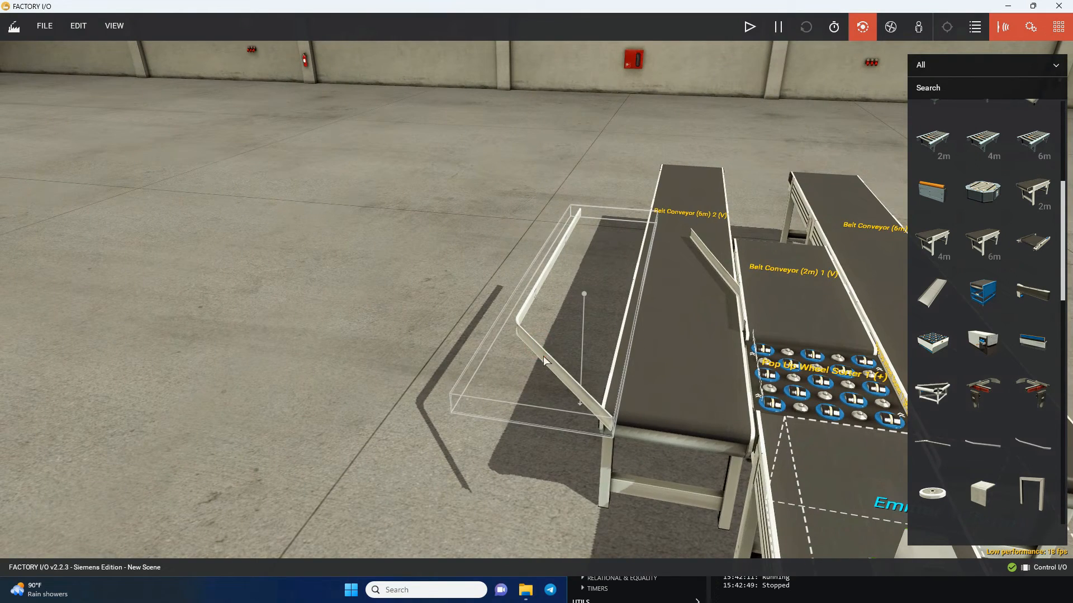
left_click_drag(545, 331, 707, 363)
left_click(580, 326)
double_click(708, 363)
left_click_drag(534, 294, 538, 358)
double_click(544, 382)
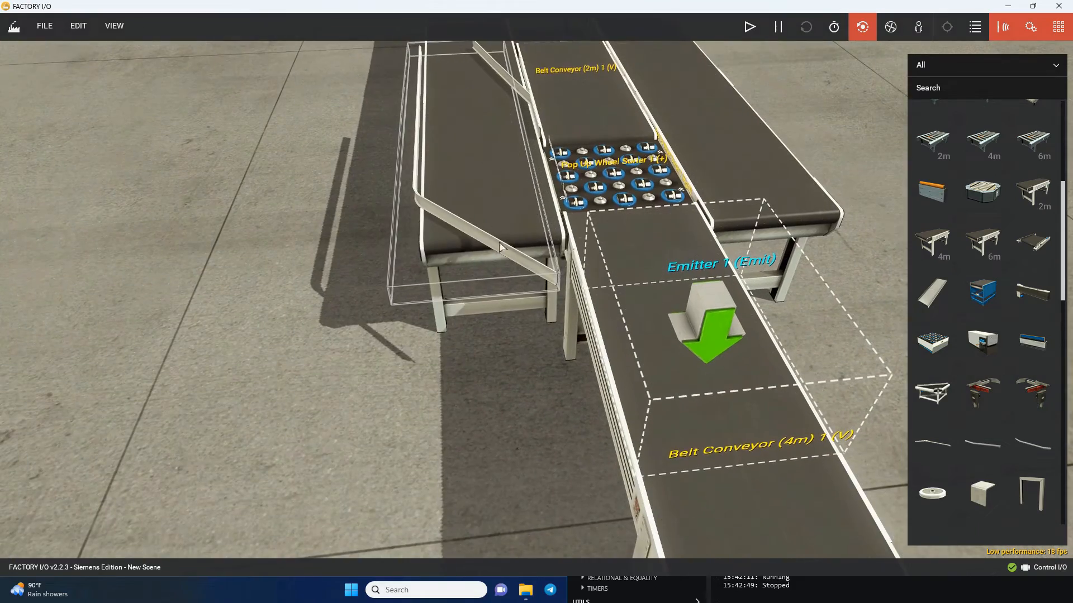
- Shift the long guide rail along the belt's outer edge so its angled end meets the sorter's entry corner
middle_click_drag(499, 181, 549, 361)
left_click_drag(426, 275, 451, 269)
right_click_drag(447, 274, 441, 336)
left_click(440, 337)
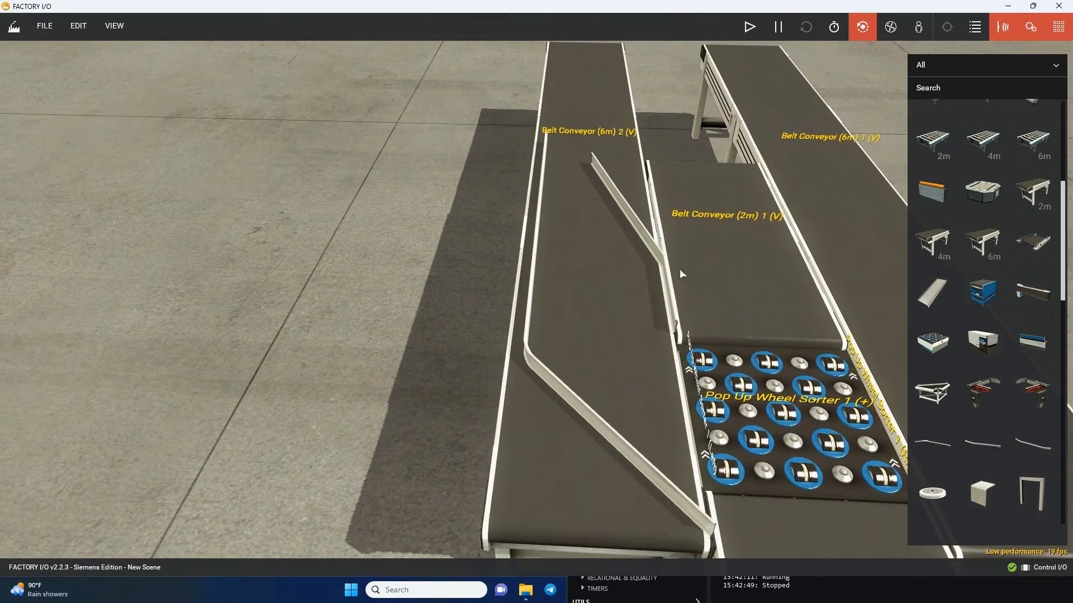
- Place a mirrored copy of the short guide rail on Belt Conveyor (6m) 1 and nudge the original along its belt
scroll(784, 320, "down", 4)
right_click_drag(903, 299, 487, 289)
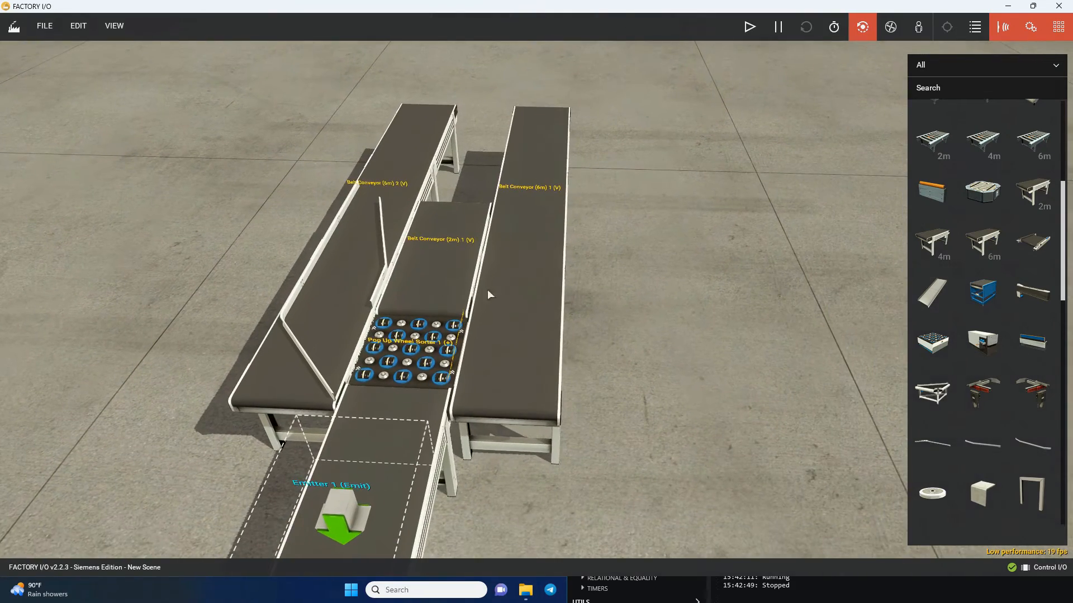
left_click(385, 278)
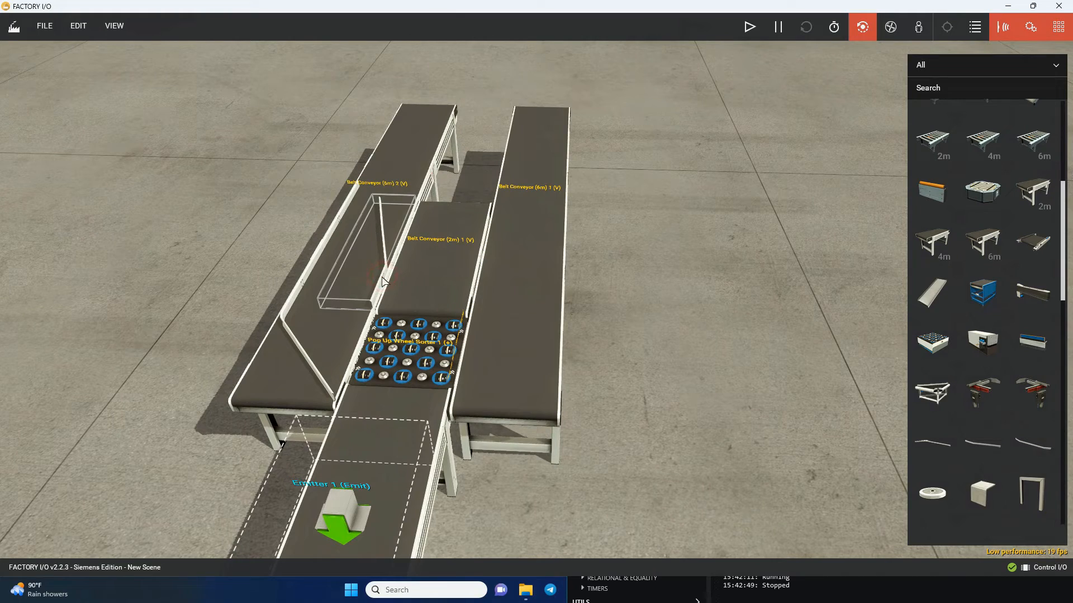
left_click_drag(384, 281, 482, 263)
scroll(504, 323, "up", 2)
left_click_drag(504, 322, 558, 293)
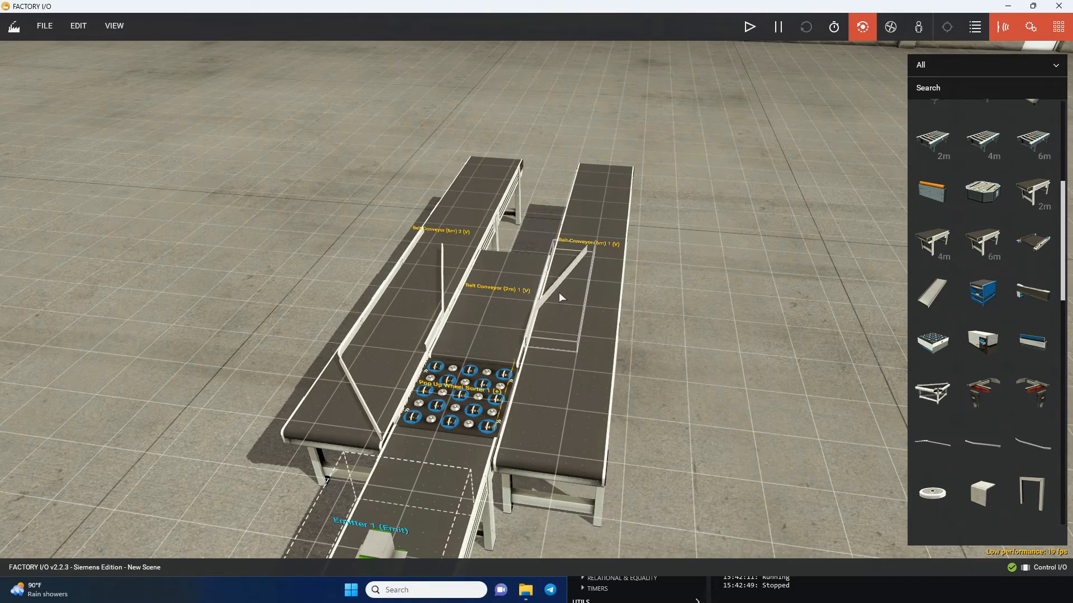
right_click_drag(559, 292, 428, 269)
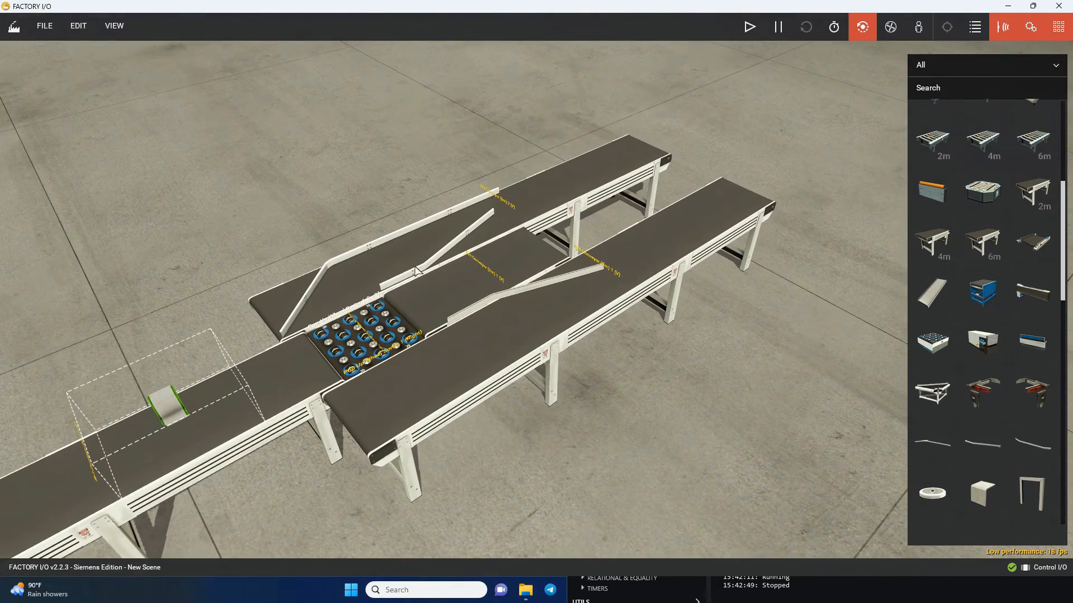
left_click_drag(415, 271, 438, 269)
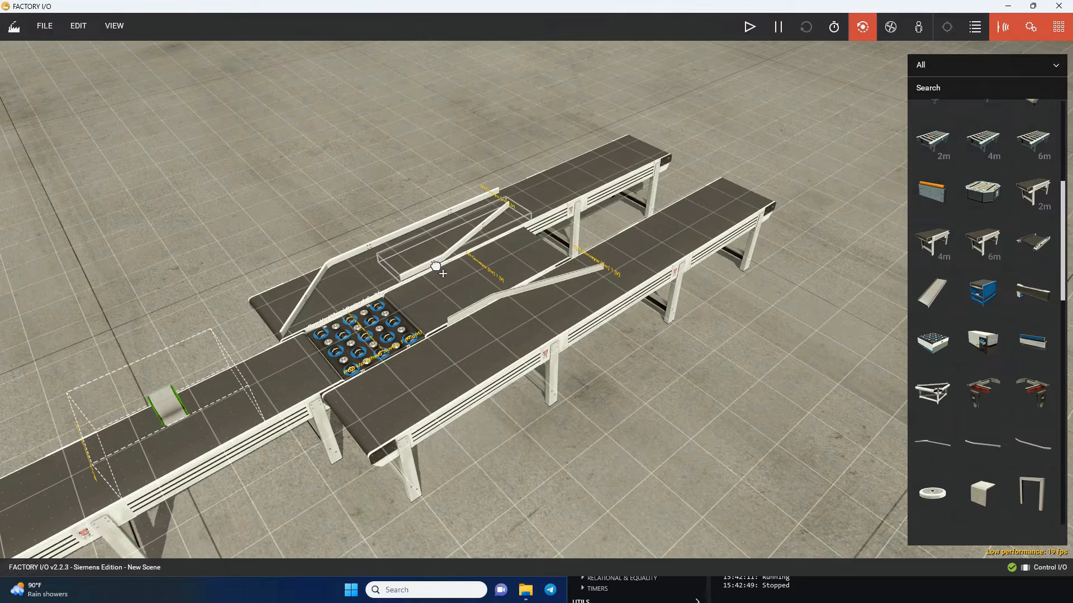
- Copy the long outer guide rail, mirror it, and place it along the outer edge of Belt Conveyor (6m) 1
right_click_drag(438, 269, 522, 482)
left_click(522, 482)
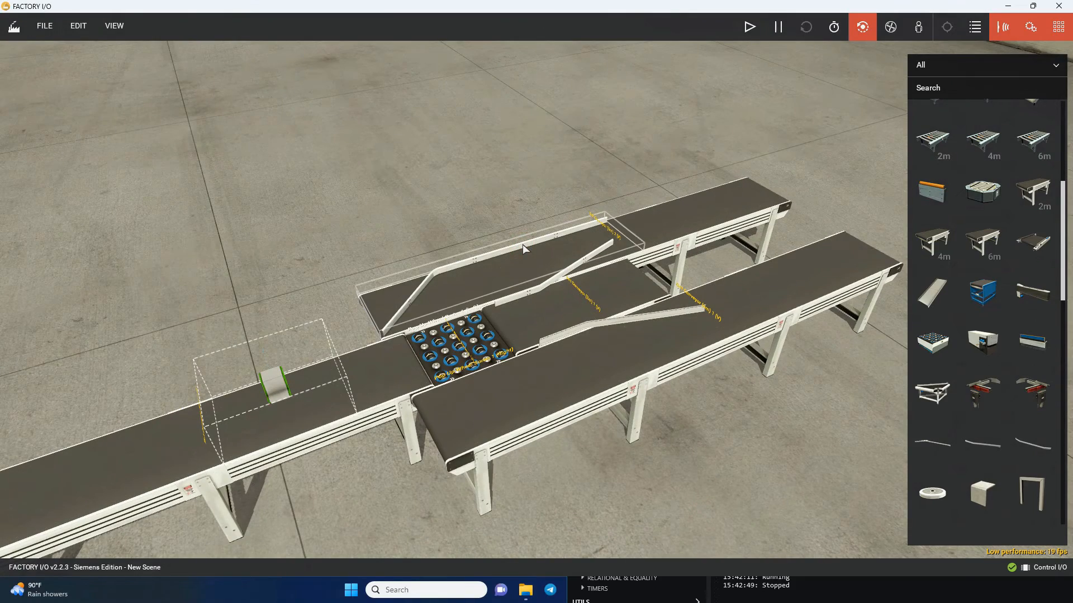
key("ctrl+v")
double_click(620, 377)
key("r")
key("r")
left_click_drag(537, 332, 565, 286)
- Run the simulation and switch on the Bool source feeding the sorter's Left tag in Control I/O
right_click_drag(600, 400, 809, 315)
left_click(749, 27)
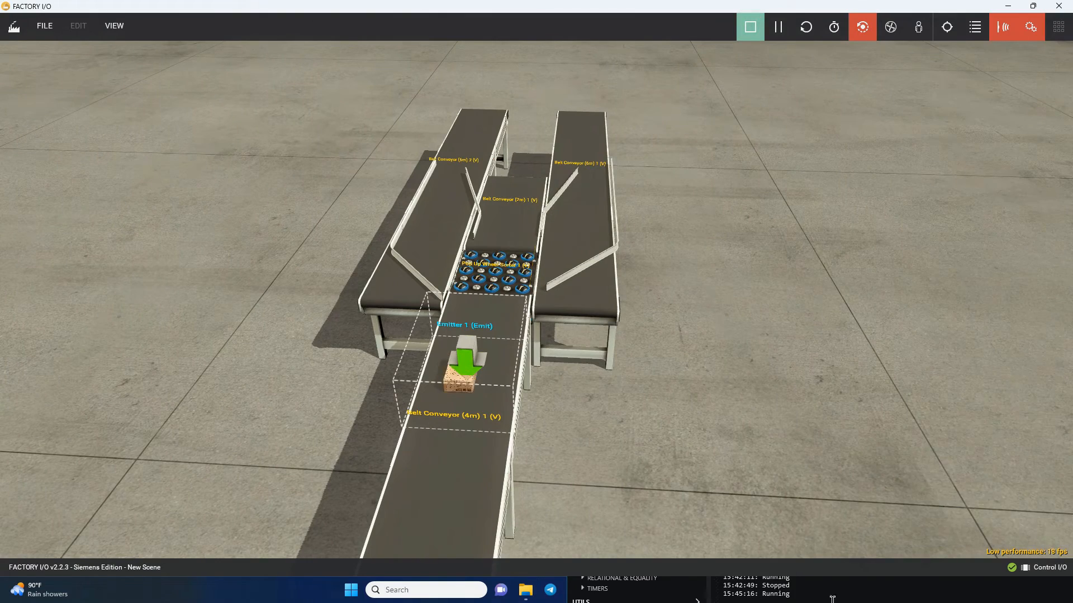
left_click(838, 589)
left_click_drag(788, 256, 892, 211)
middle_click_drag(561, 393, 563, 340)
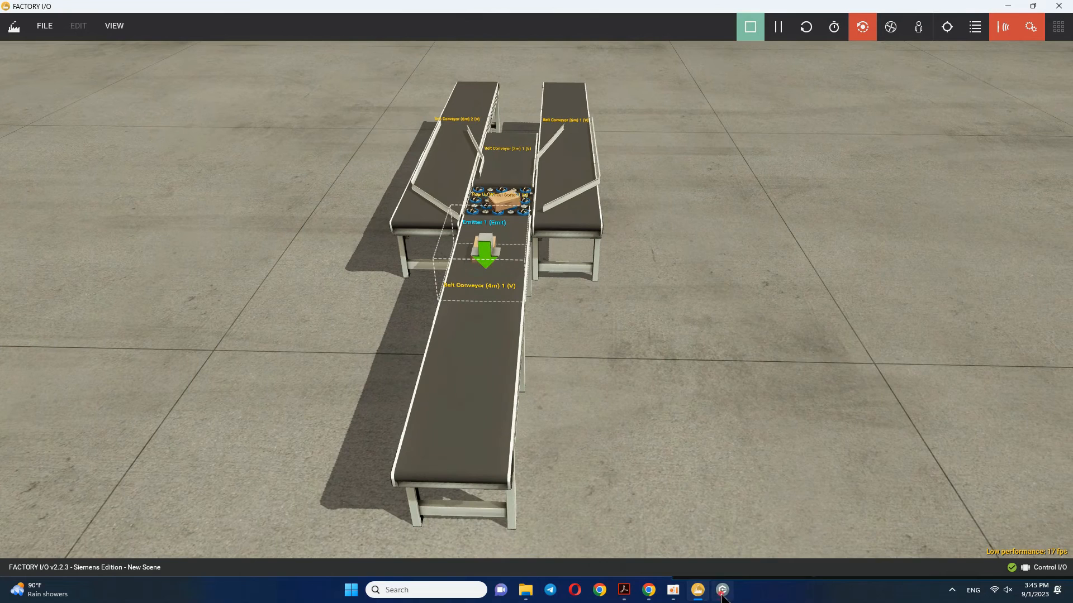
left_click(722, 590)
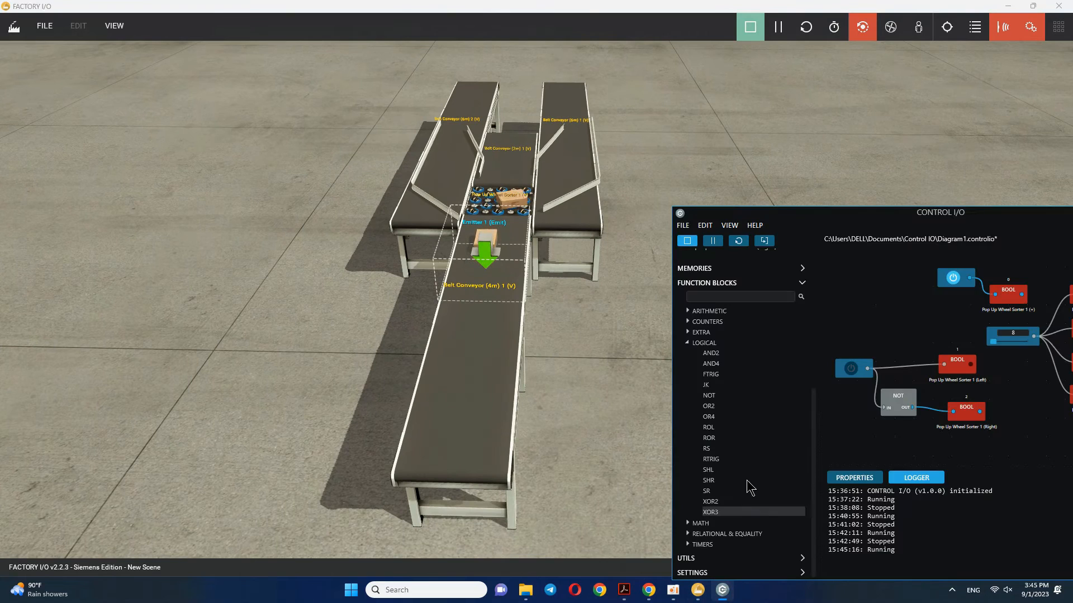
left_click(844, 370)
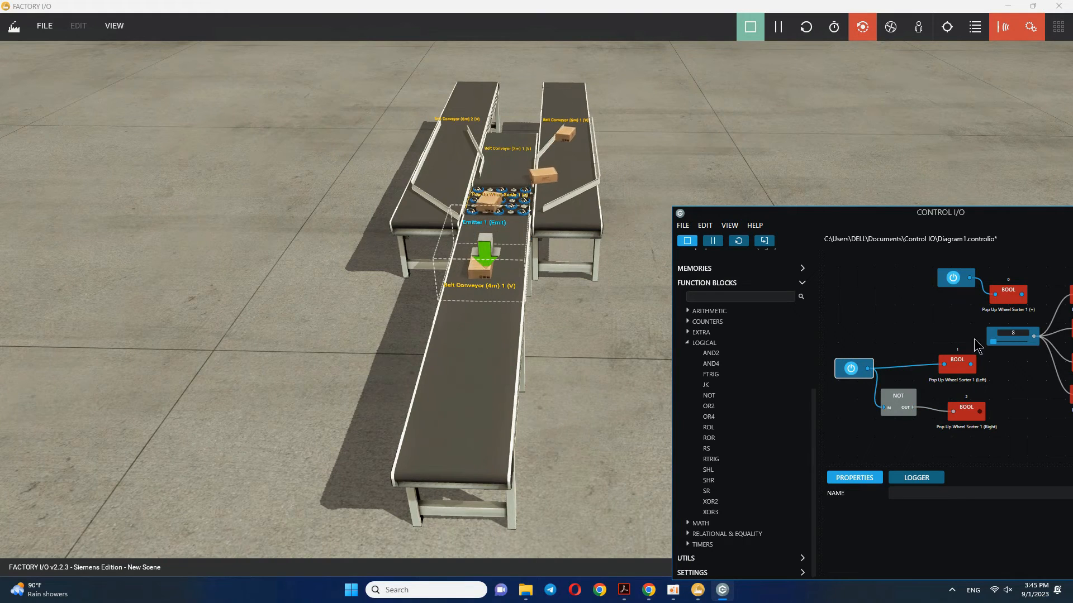
- Set the shared belt conveyor speed to 10, switch the Left tag's Bool source off, and stop the simulation
left_click(1005, 336)
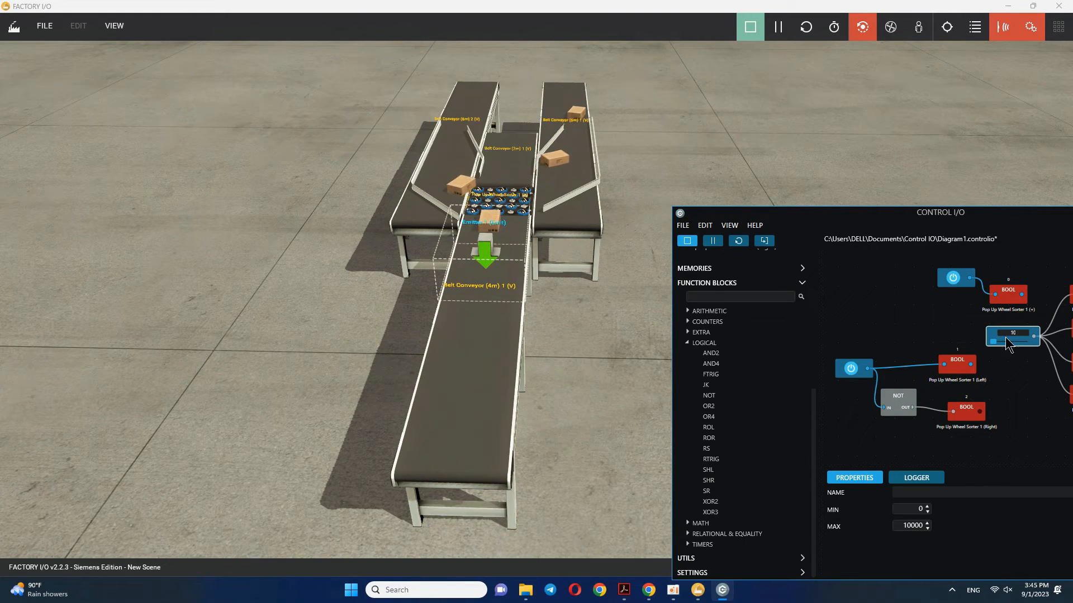
left_click(907, 337)
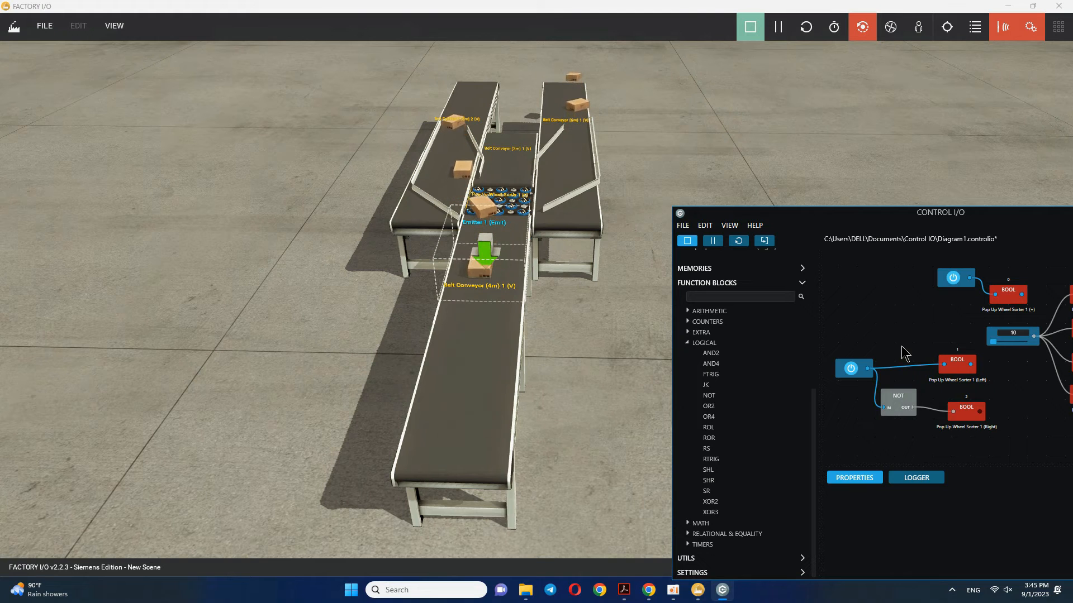
left_click(851, 370)
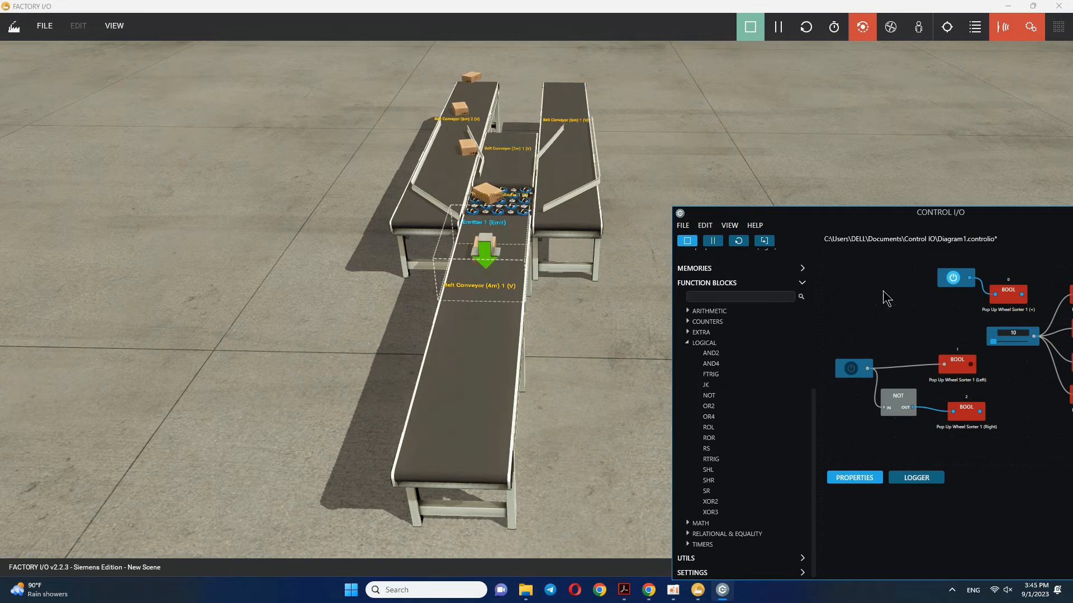
left_click(750, 31)
left_click(722, 590)
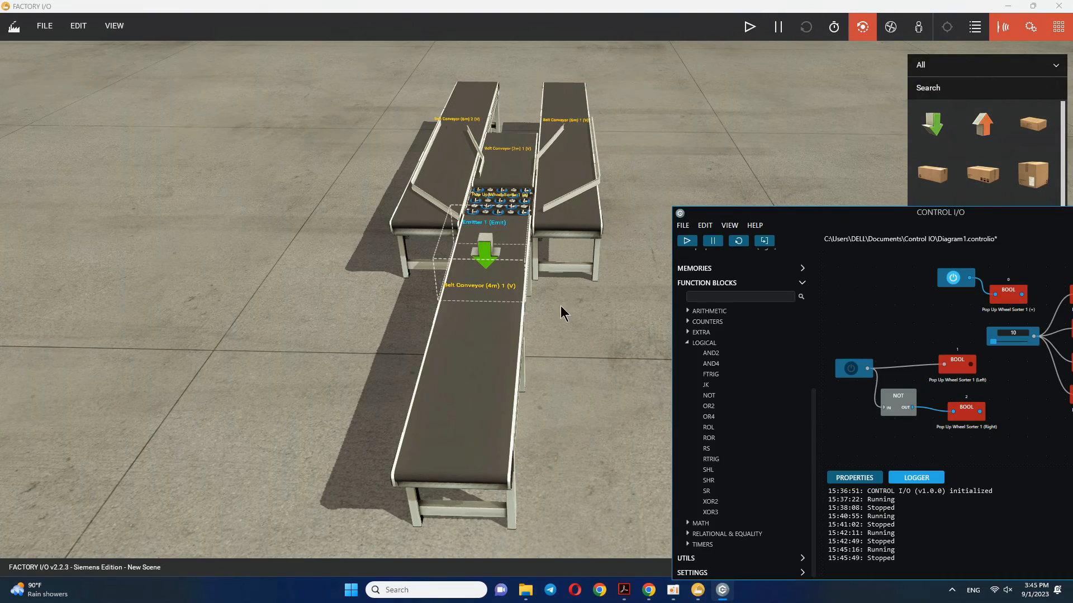
- Shift the short guide rail on Belt Conveyor (6m) 2 slightly away from the central 2 m conveyor
middle_click_drag(553, 219, 545, 387)
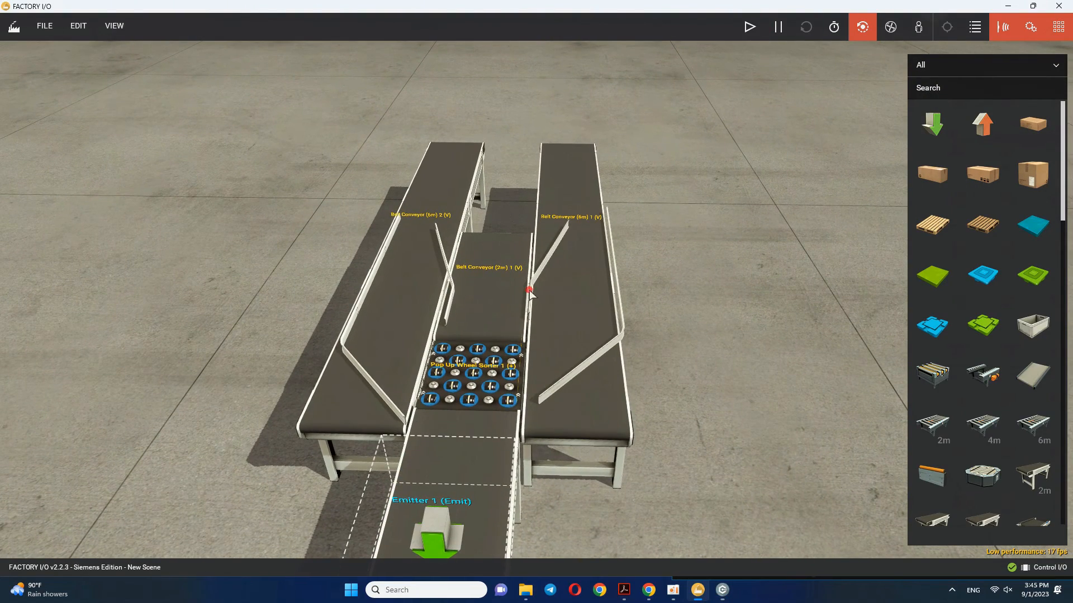
left_click_drag(449, 295, 437, 292)
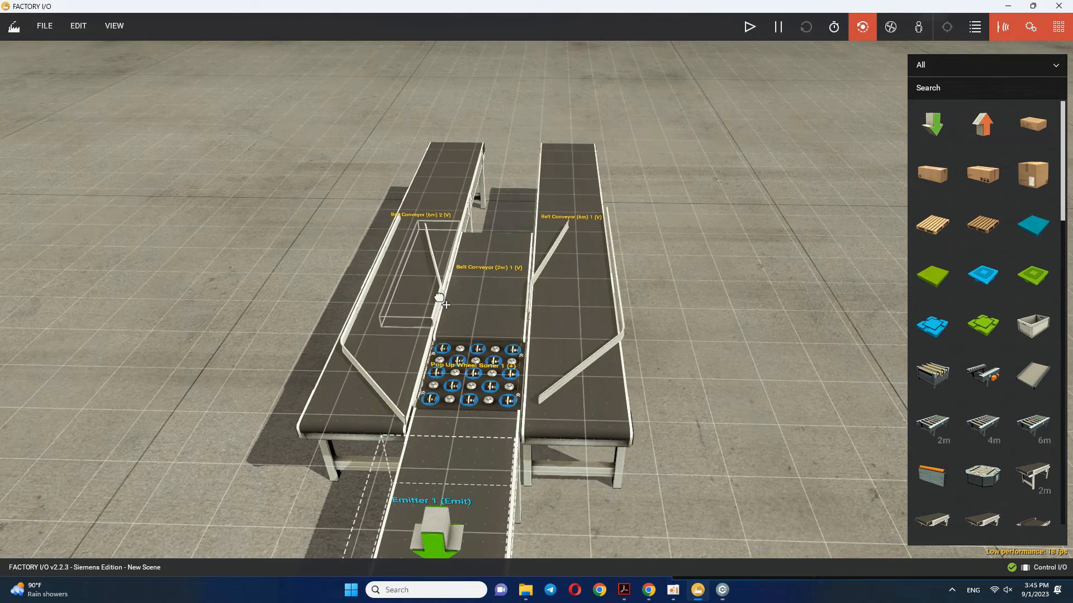
right_click_drag(614, 352, 705, 357)
middle_click_drag(826, 335, 774, 230)
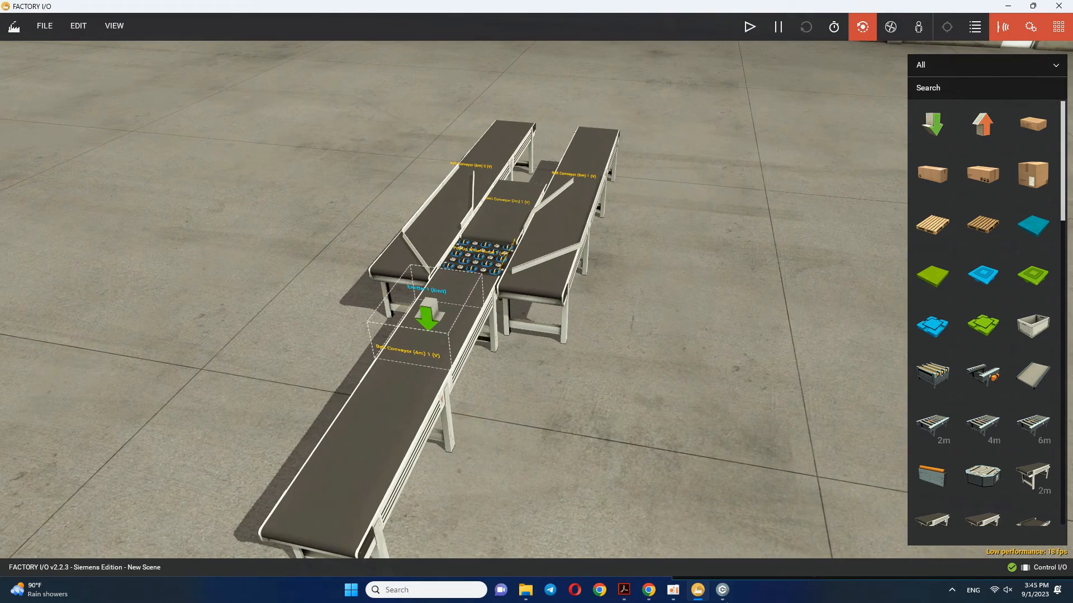
- In Control I/O, delete the NOT block, add another Bool source, and wire it to the sorter's Right tag
left_click(725, 590)
left_click_drag(836, 215, 445, 121)
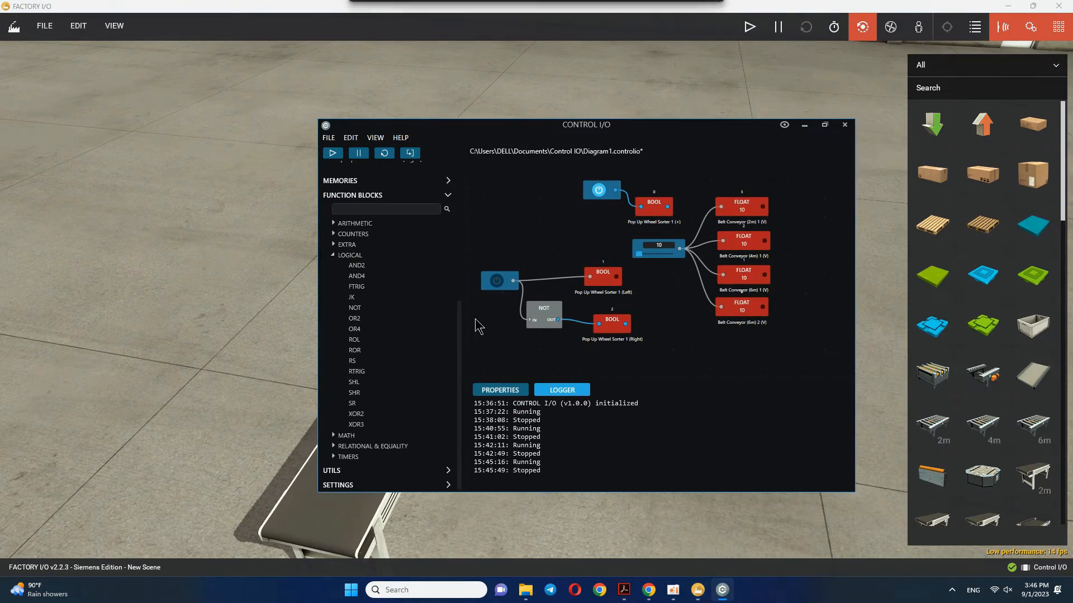
left_click(539, 323)
key("Delete")
left_click(506, 292)
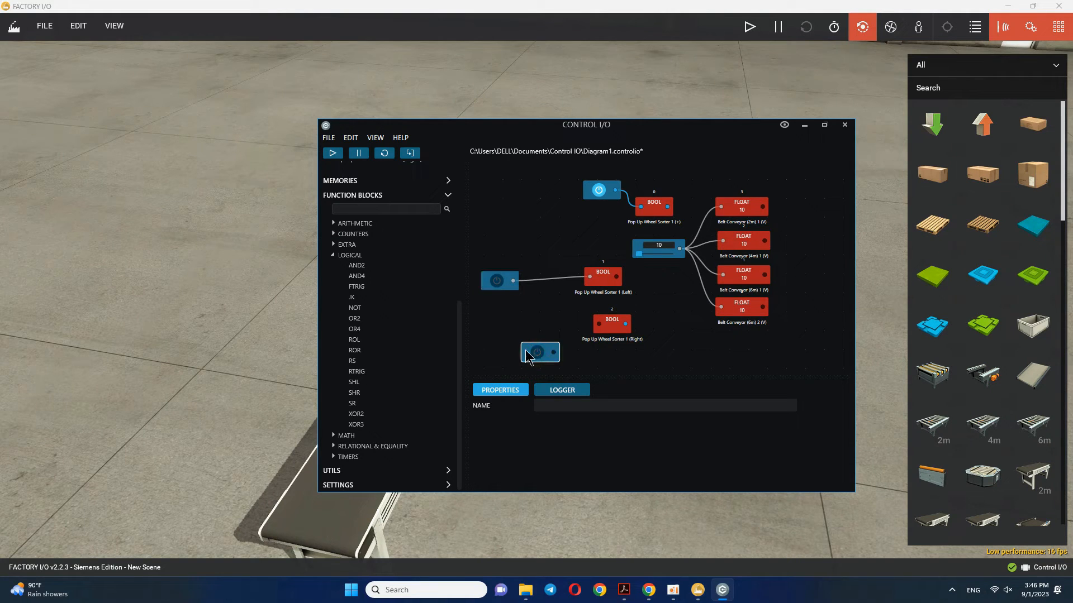
left_click_drag(520, 355, 491, 334)
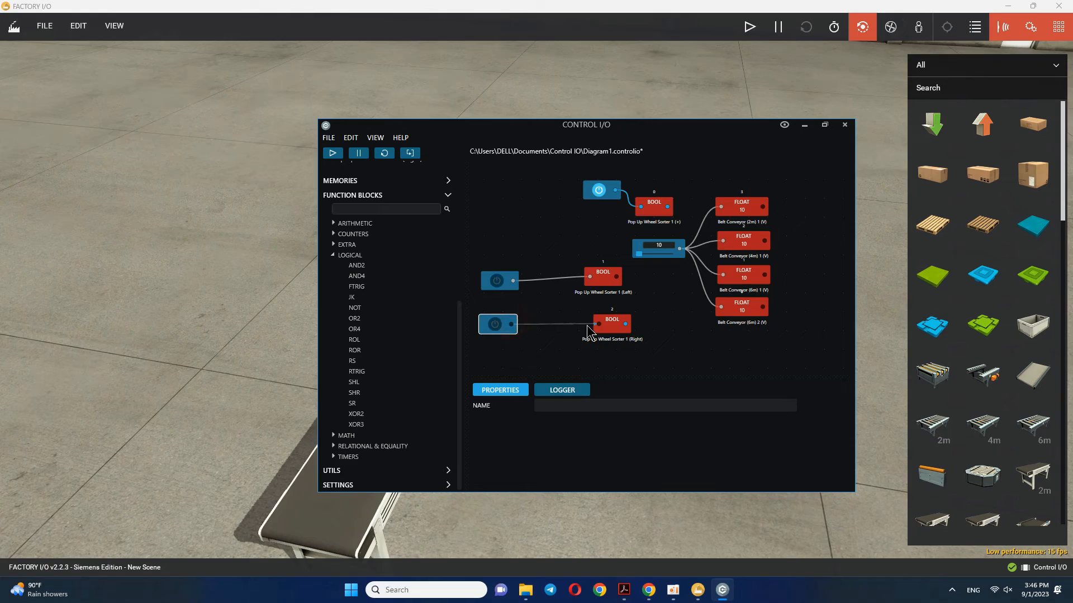
left_click(613, 370)
- Move the Control I/O window aside, run the simulation, and switch on the Right tag's Bool source
left_click_drag(612, 134, 774, 137)
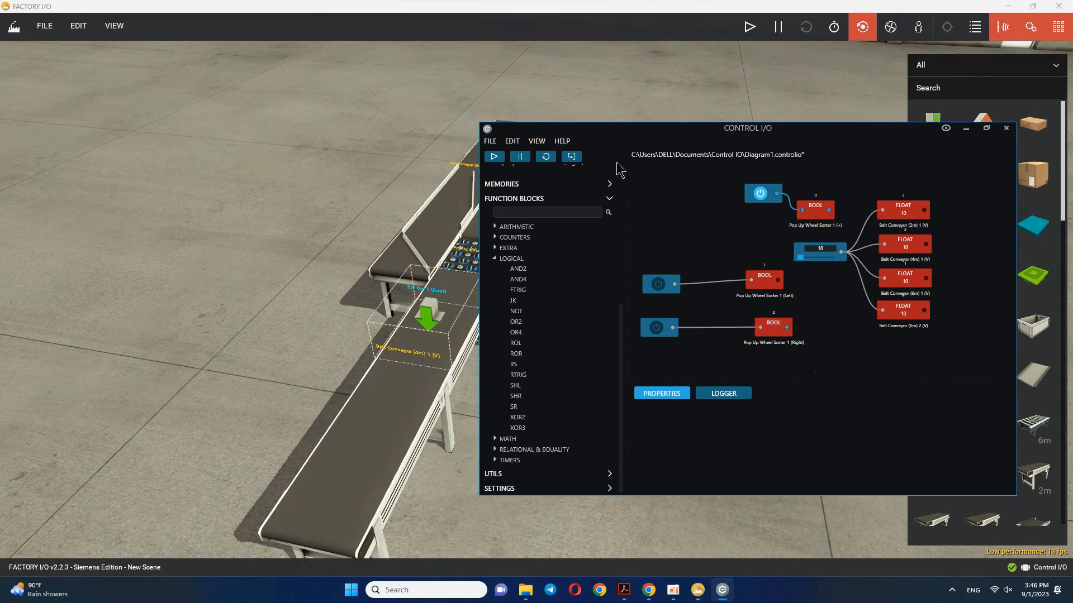
left_click(494, 158)
middle_click_drag(438, 439, 314, 383)
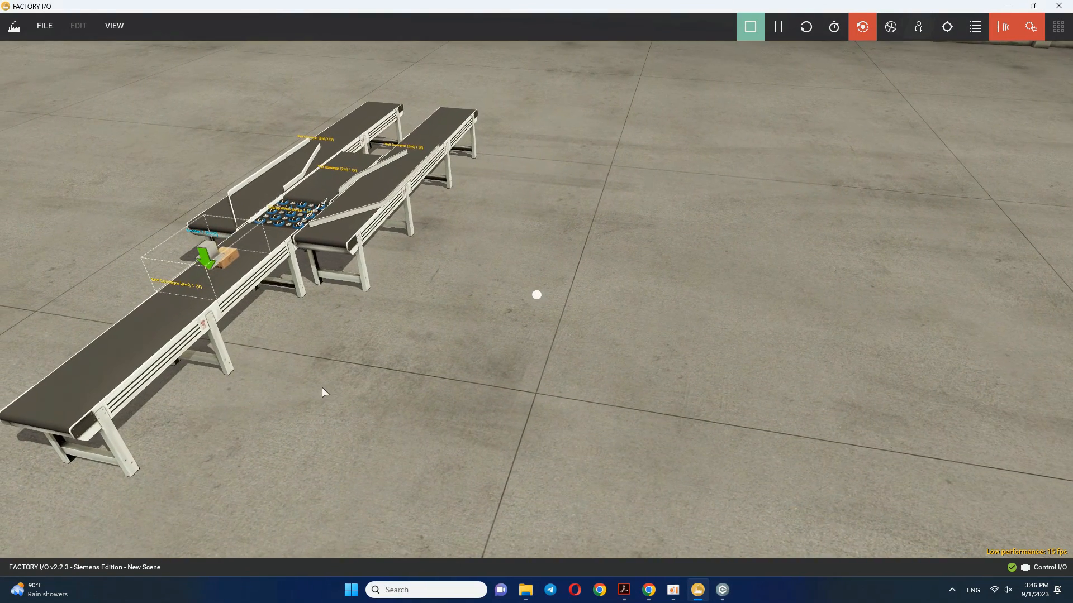
left_click(728, 592)
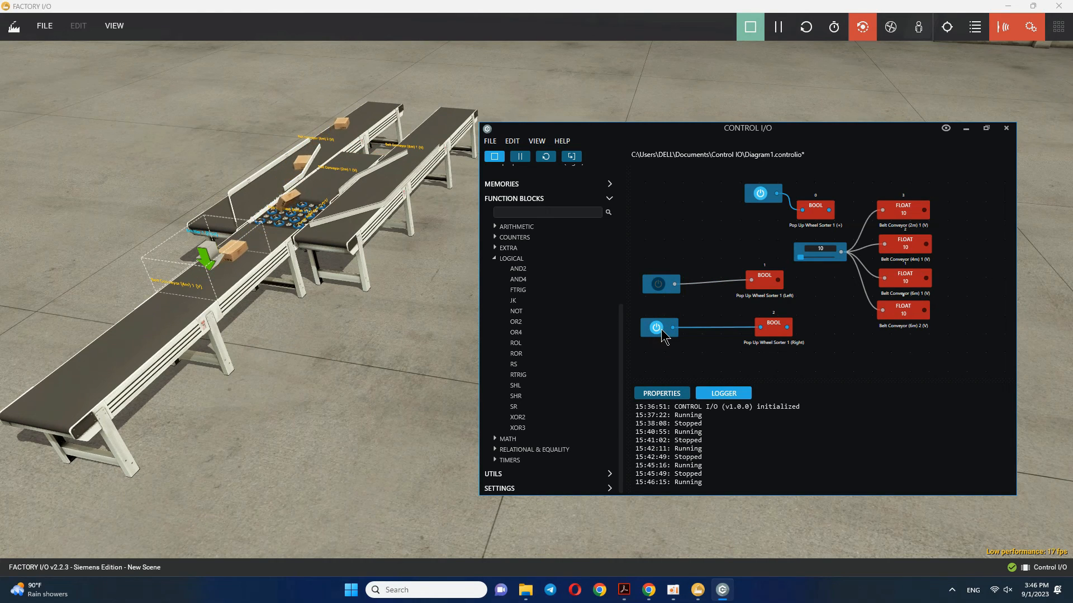
- Examine the boxes being diverted by the sorter from several angles, with the Control I/O window moved aside
right_click_drag(221, 378, 586, 397)
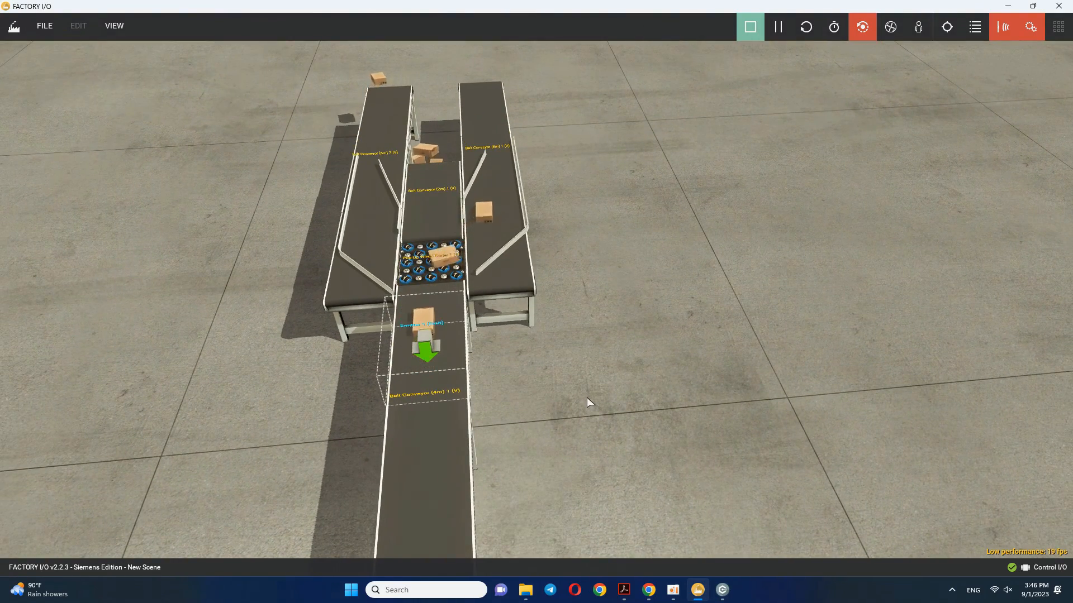
right_click_drag(637, 393, 617, 334)
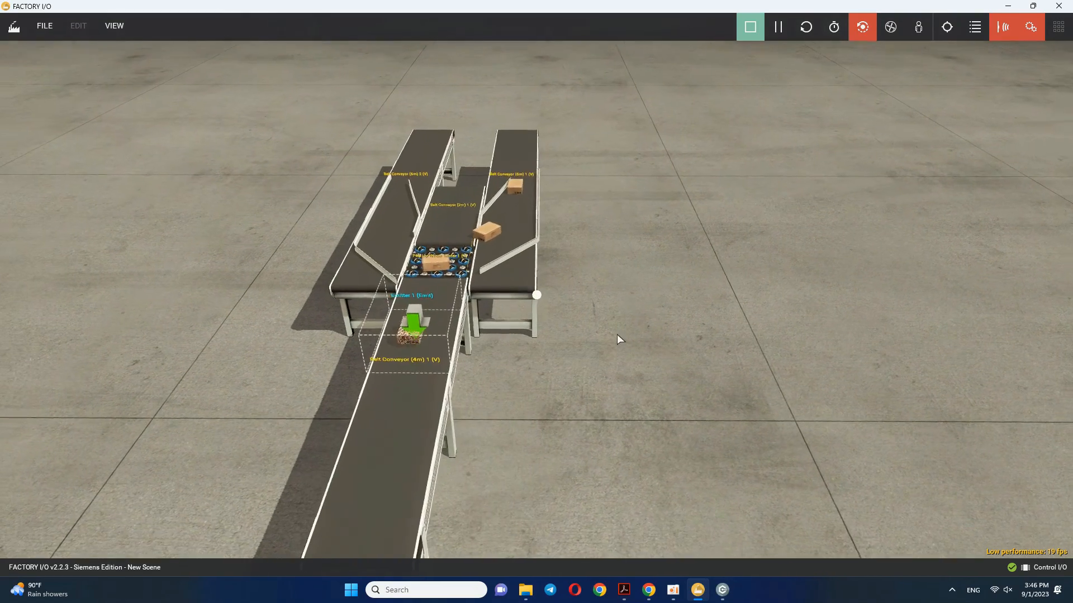
right_click_drag(641, 326, 671, 326)
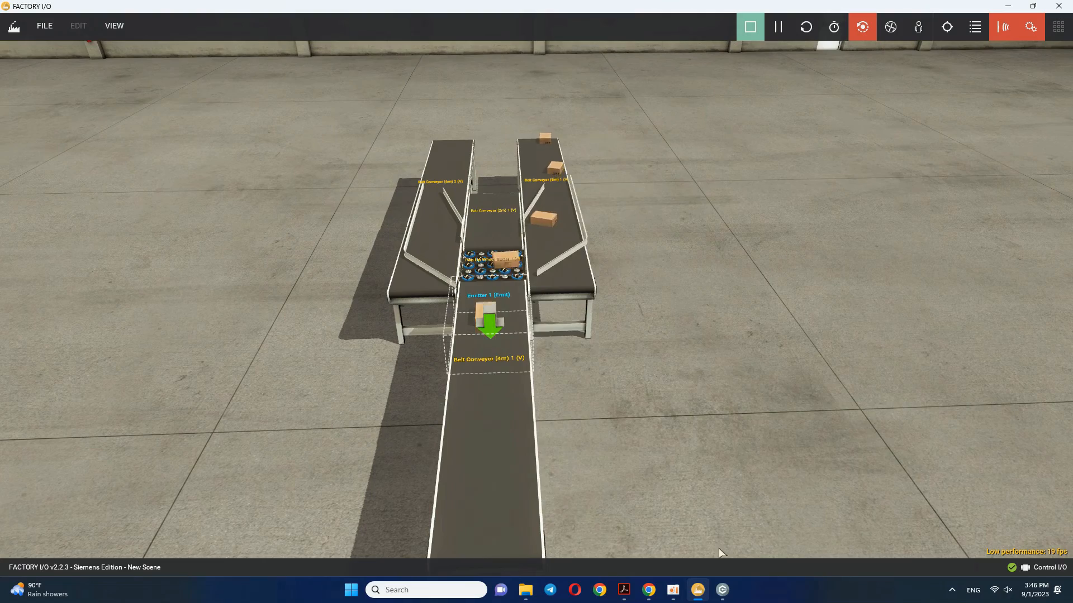
left_click(722, 590)
left_click_drag(643, 136, 788, 169)
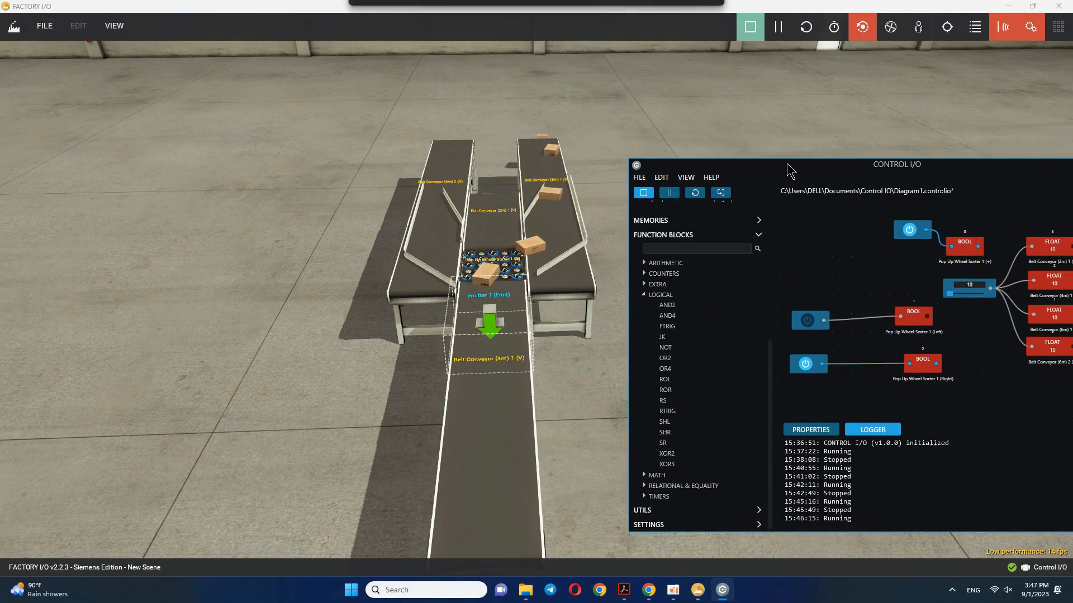
middle_click_drag(240, 244, 141, 233)
right_click_drag(143, 234, 169, 215)
scroll(179, 215, "up", 3)
middle_click_drag(361, 217, 530, 263)
mouse_move(529, 262)
right_mouse_down()
mouse_move(544, 263)
mouse_move(535, 267)
right_mouse_up()
- Switch the Right source off, toggle the Left source on and off to test diversion, and stop the simulation
left_click(722, 590)
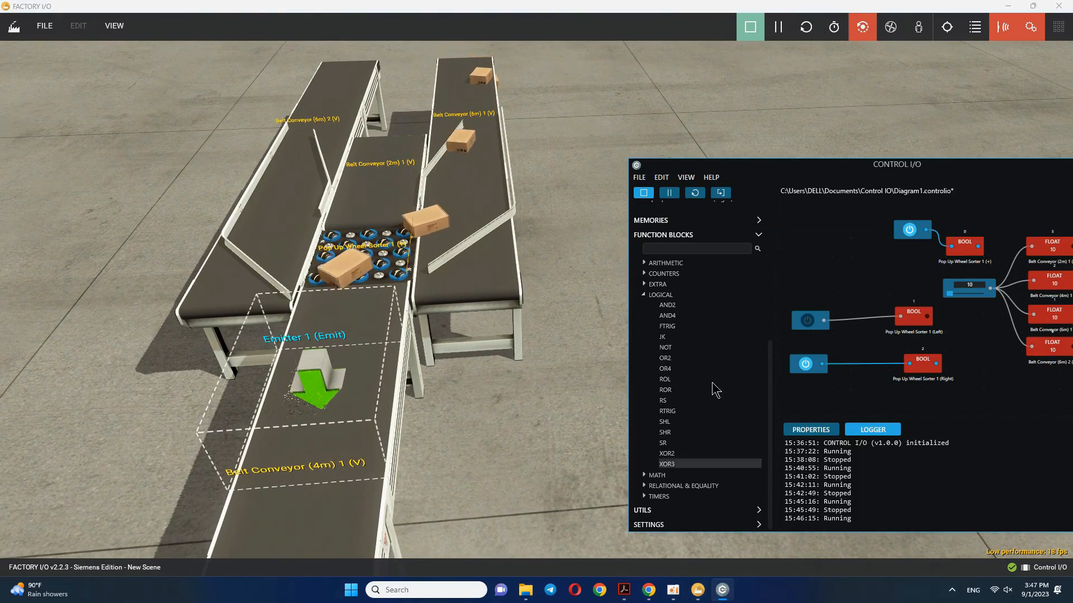
left_click(805, 363)
left_click(808, 320)
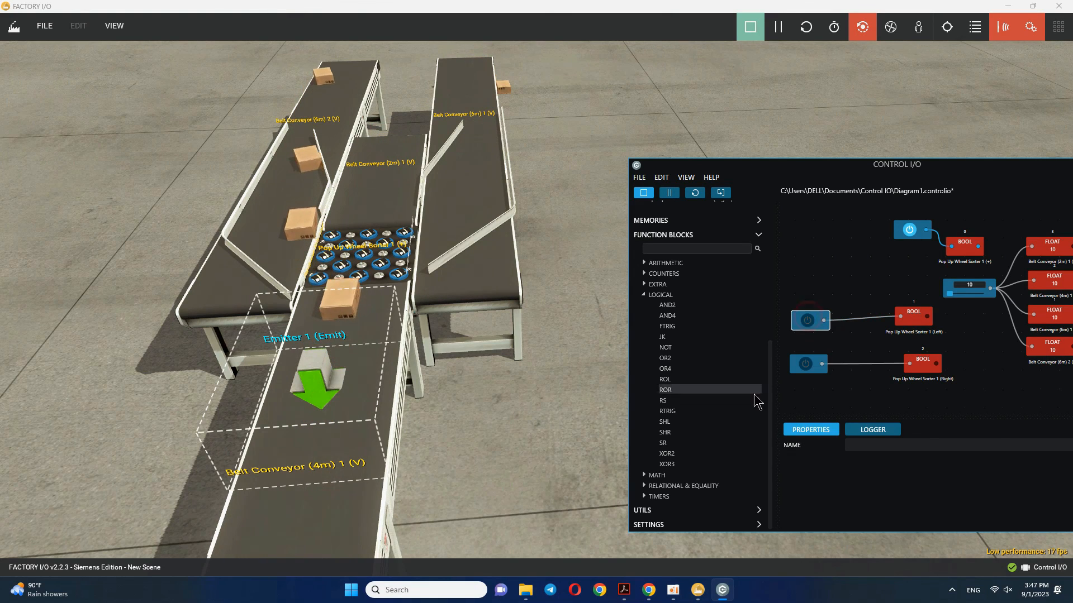
left_click(540, 431)
left_click(749, 26)
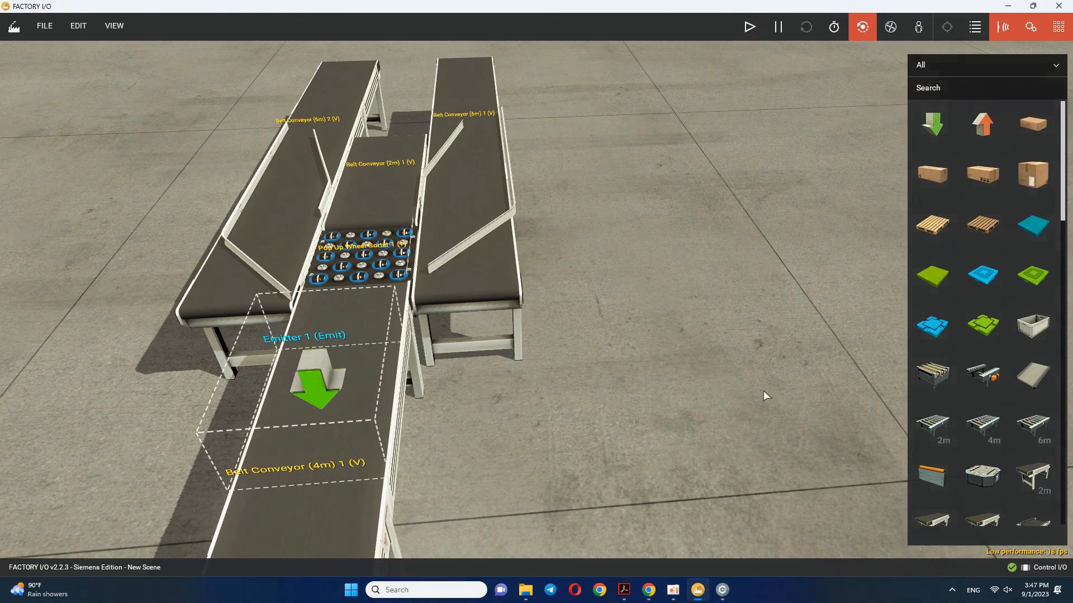